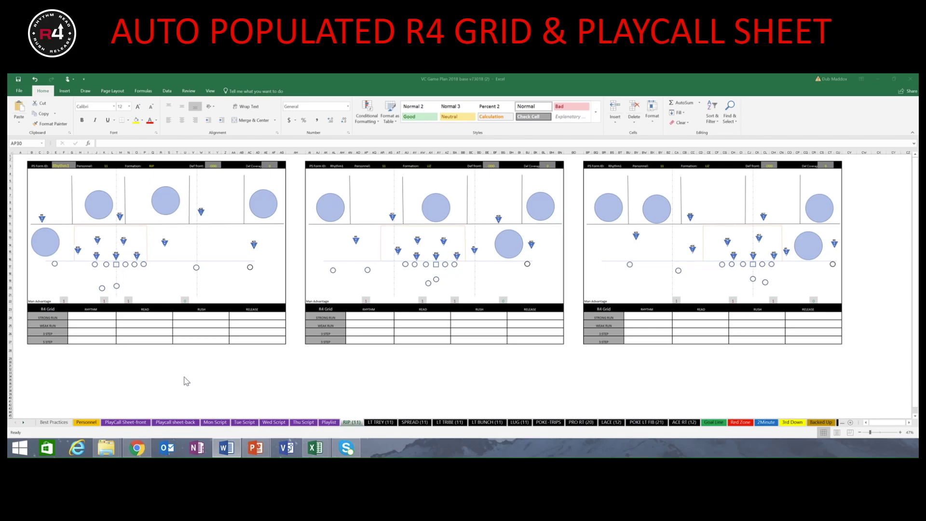
Look through the Best Practices, Personnel, PlayCall Sheet-front, Playcall sheet-back and Mon Script worksheets.
left_click(59, 424)
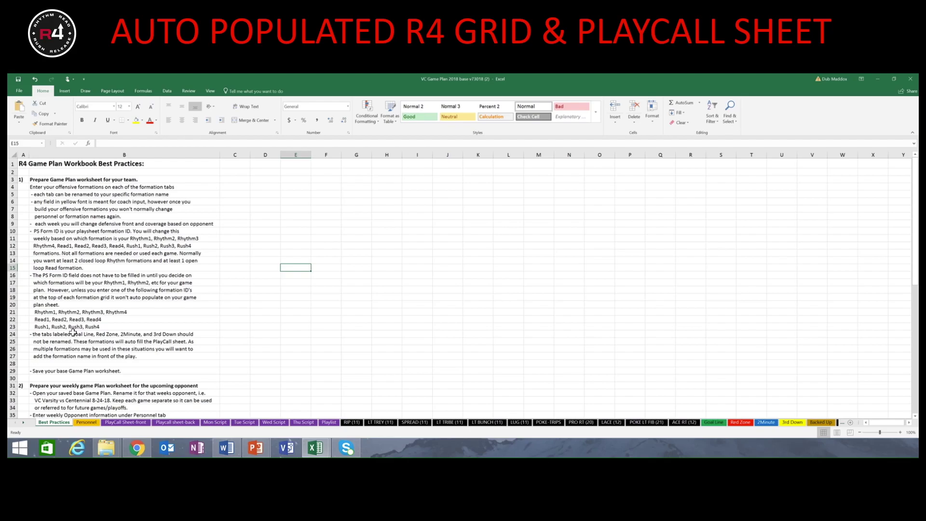
left_click(87, 422)
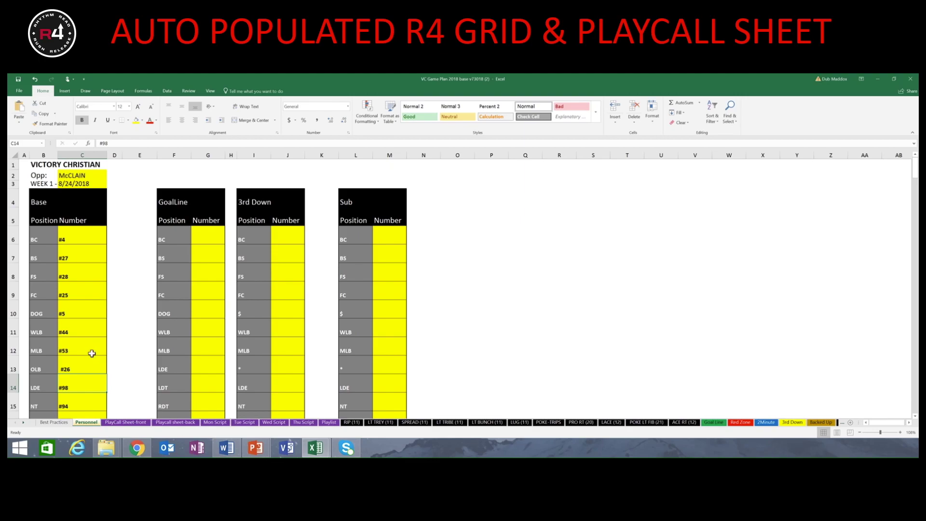
left_click(126, 423)
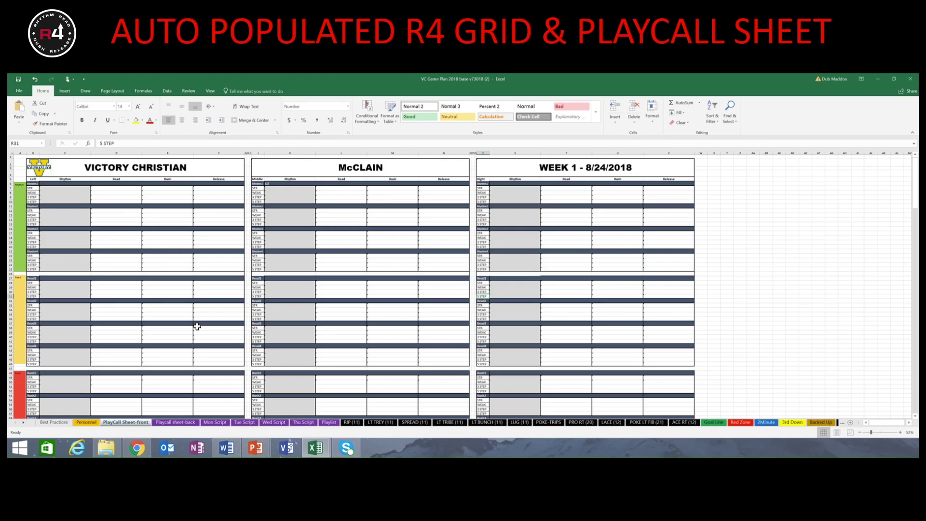
left_click(179, 424)
scroll(224, 329, "up", 4)
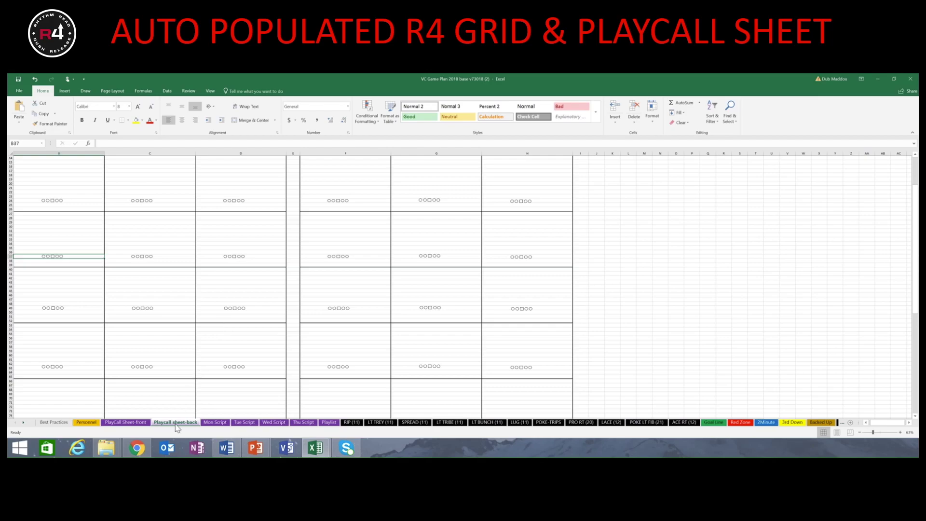
left_click(216, 423)
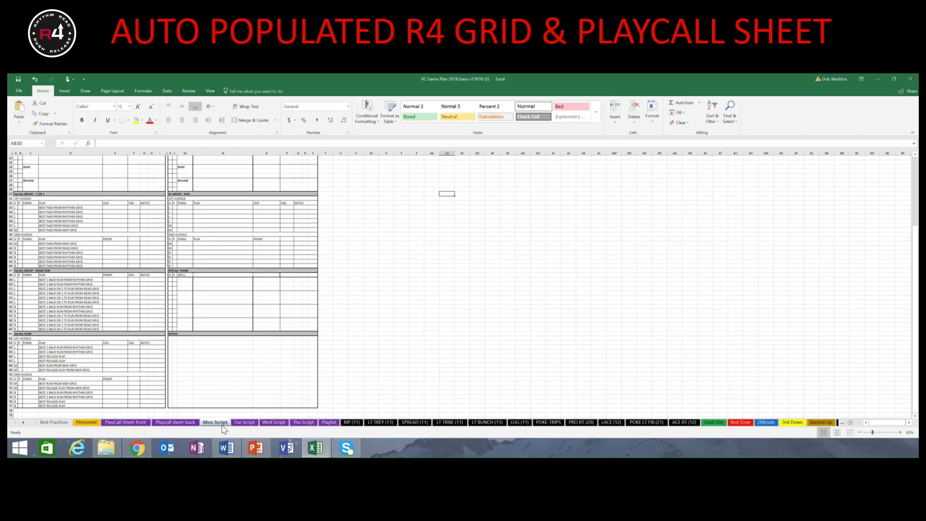
scroll(222, 413, "up", 3)
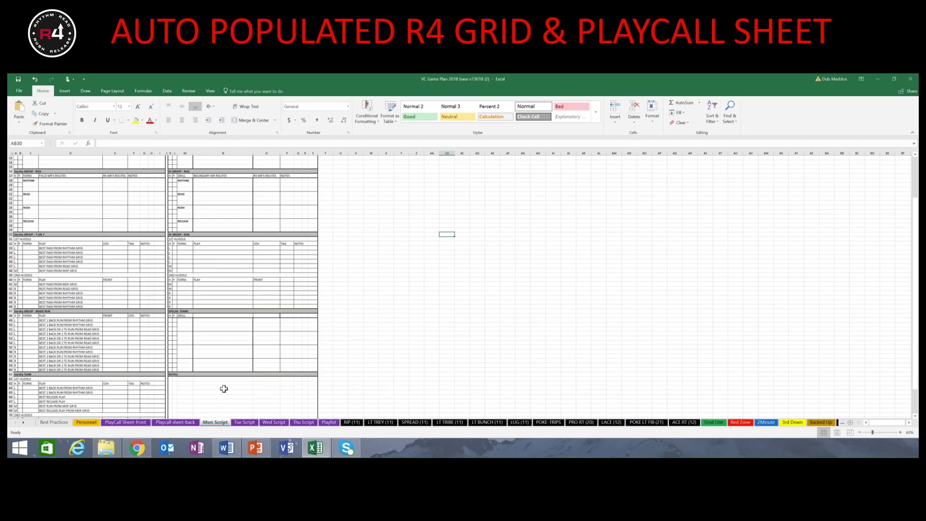
Nudge the slot and outside receiver circles in the first formation diagram of the RIP (11) sheet.
left_click(351, 423)
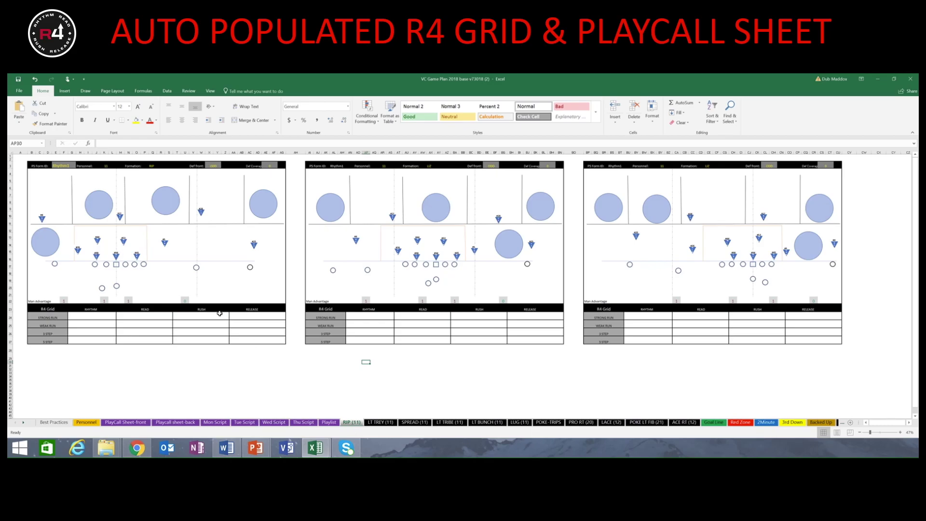
left_click(196, 268)
left_click_drag(196, 269, 196, 267)
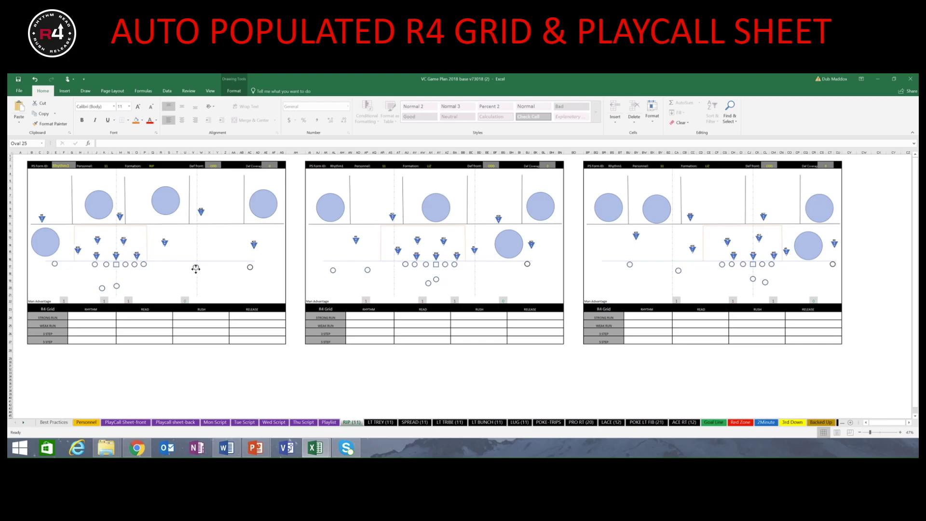
left_click(250, 267)
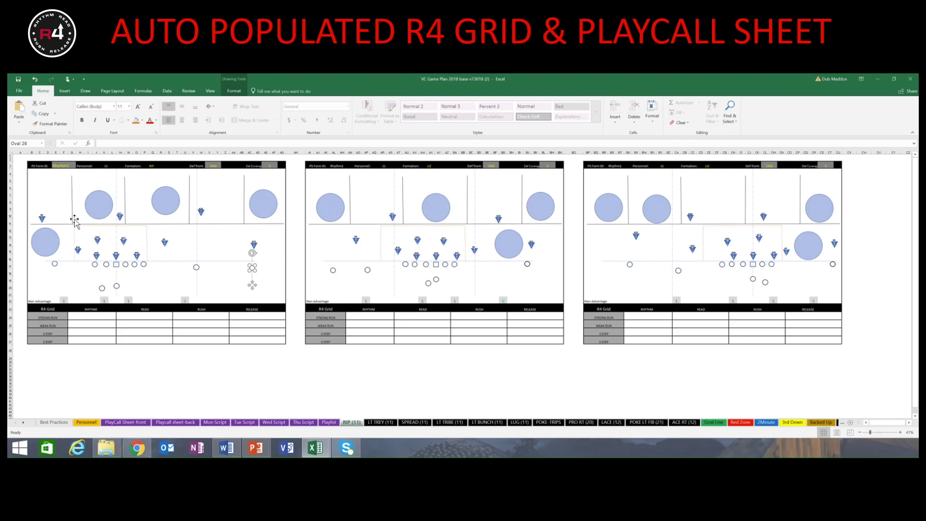
Enter 4 ECHO as the Rhythm strong run of the first RIP grid and check it on the front playcall sheet.
left_click(63, 165)
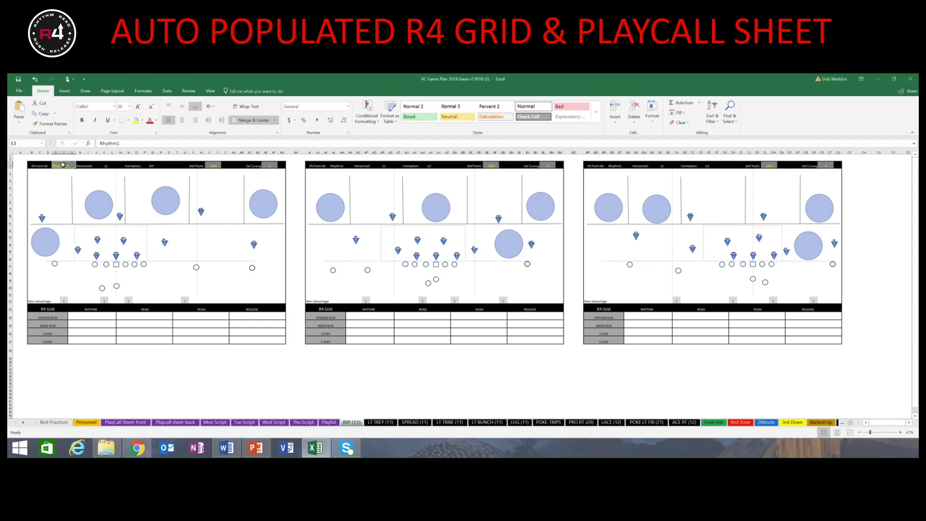
left_click(102, 315)
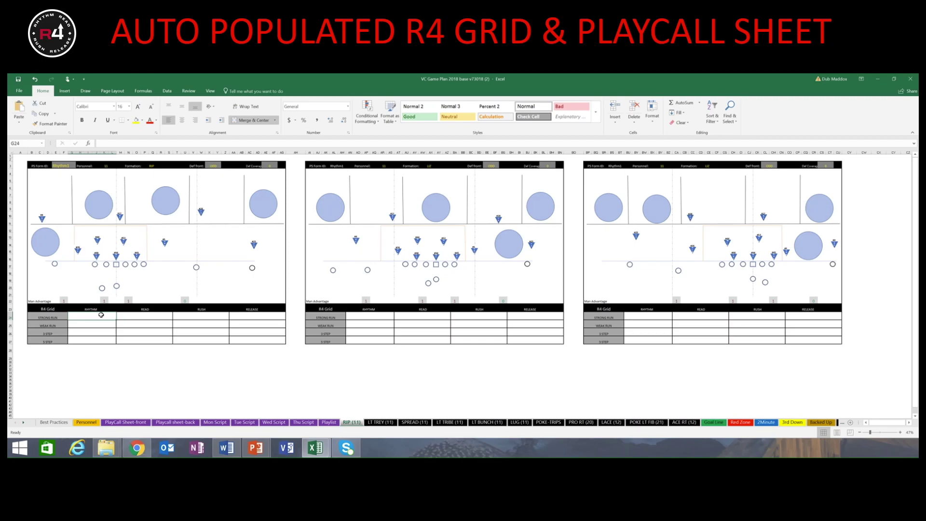
type("4 ECHO")
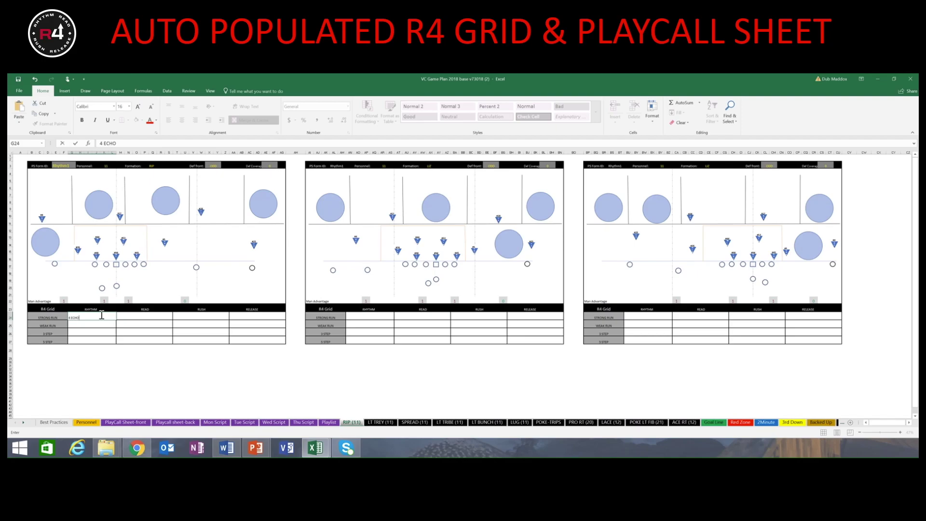
key("Return")
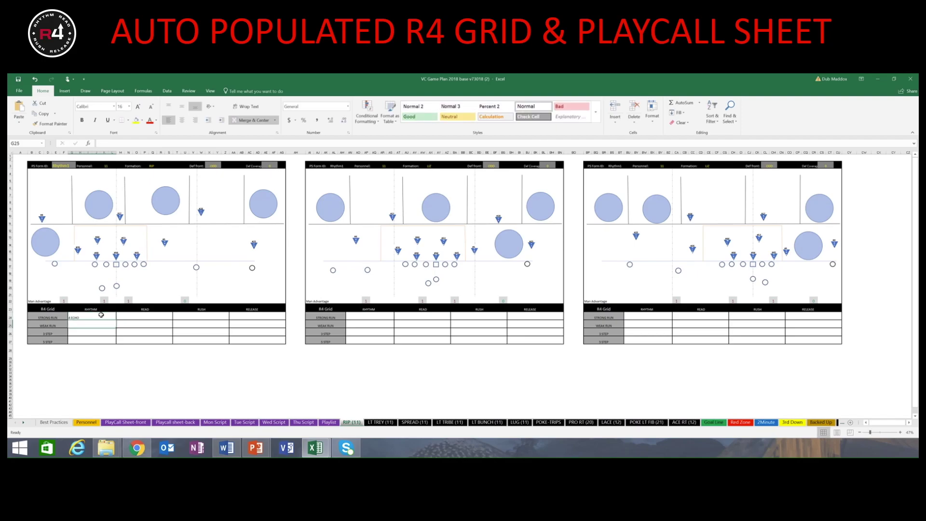
left_click(135, 424)
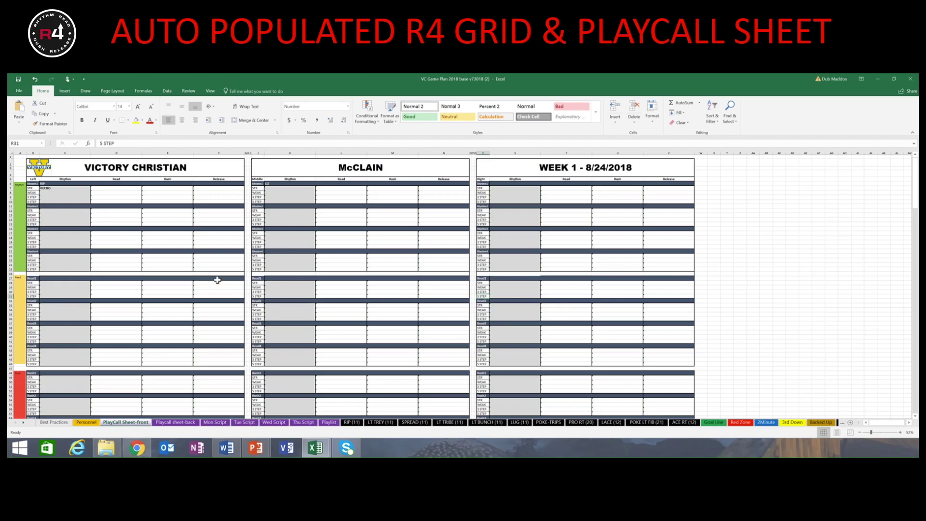
Clear the PS Form ID of the first formation on the RIP (11) sheet.
left_click(352, 423)
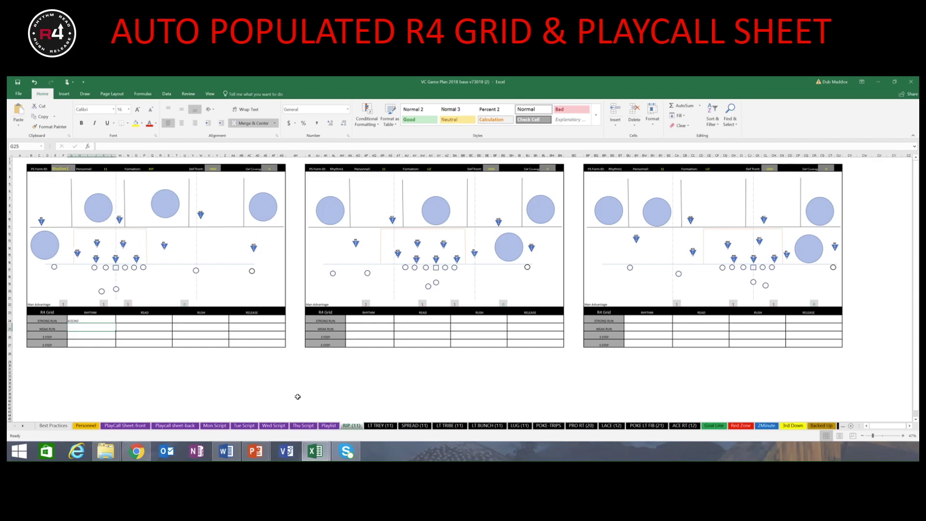
left_click(56, 169)
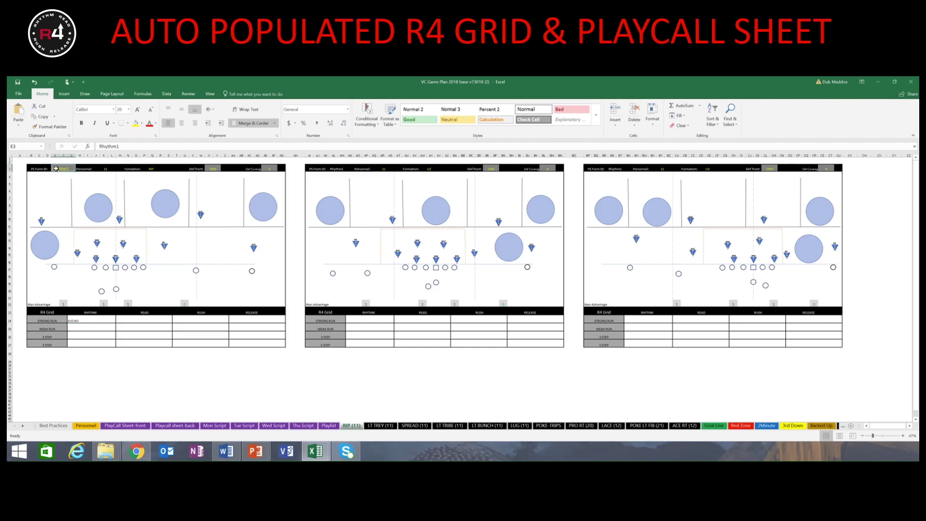
key("BackSpace")
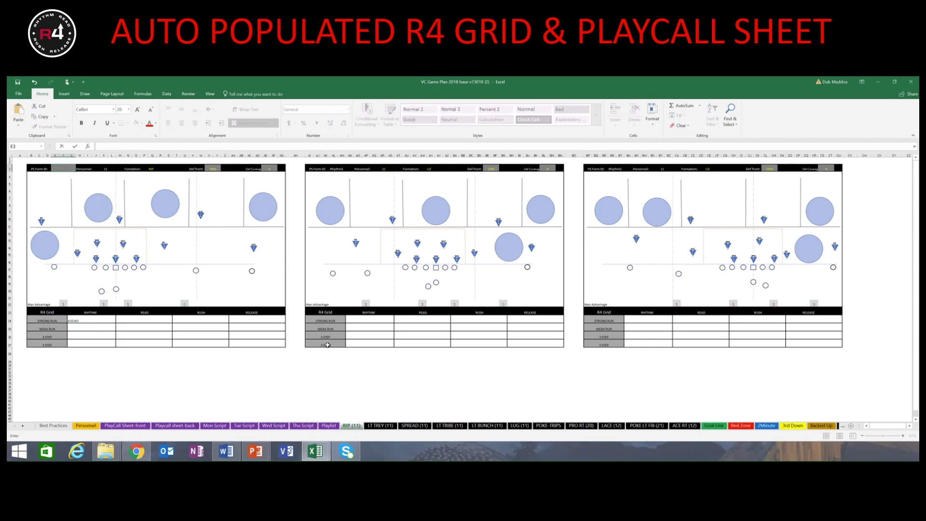
Set the first PS Form ID on the LT TREY (11) sheet to Rhythm1 and check the front playcall sheet.
left_click(376, 427)
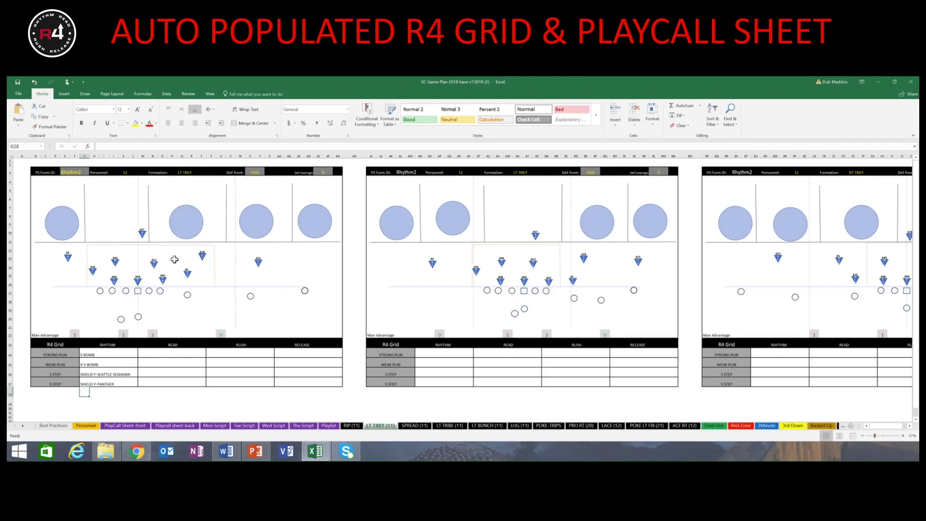
left_click(71, 173)
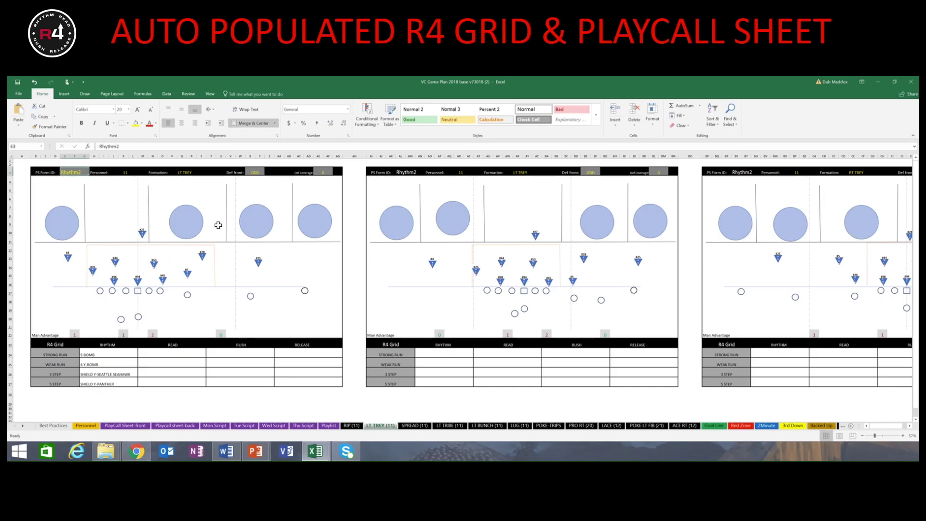
type("Rh")
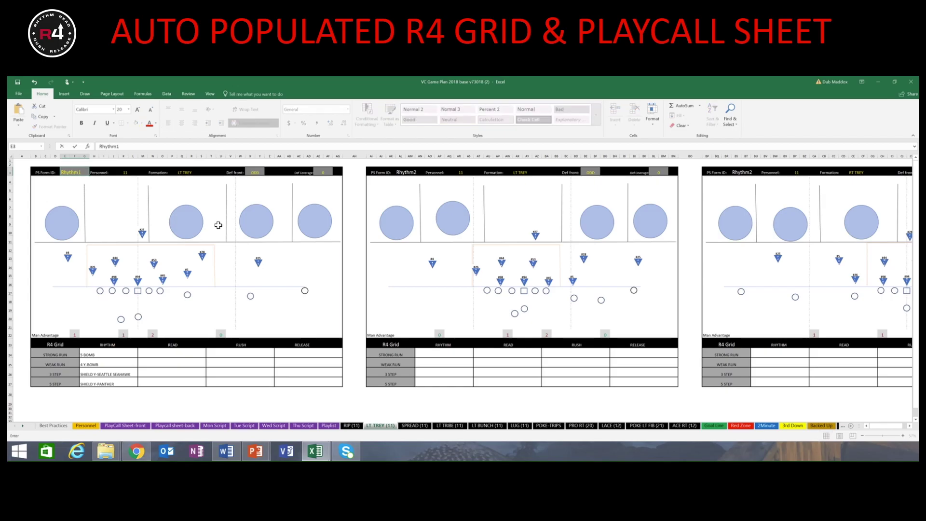
key("Return")
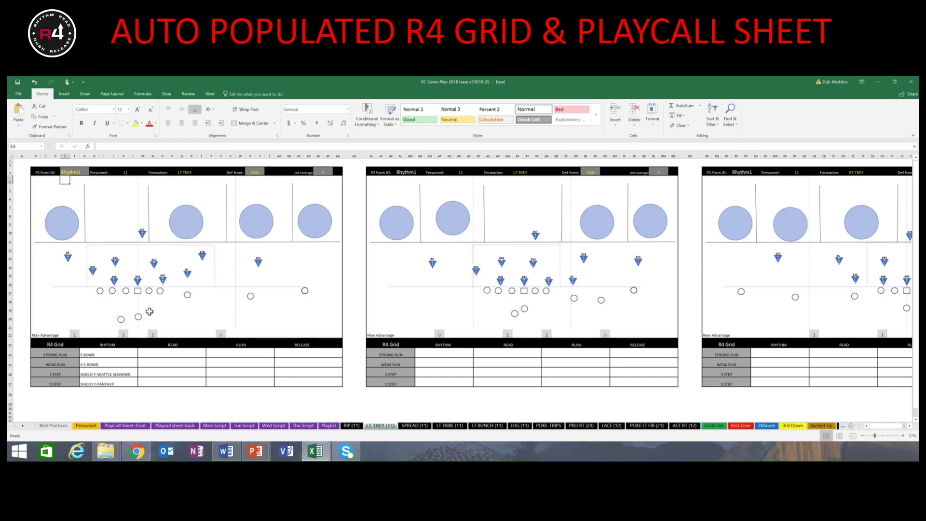
left_click(127, 425)
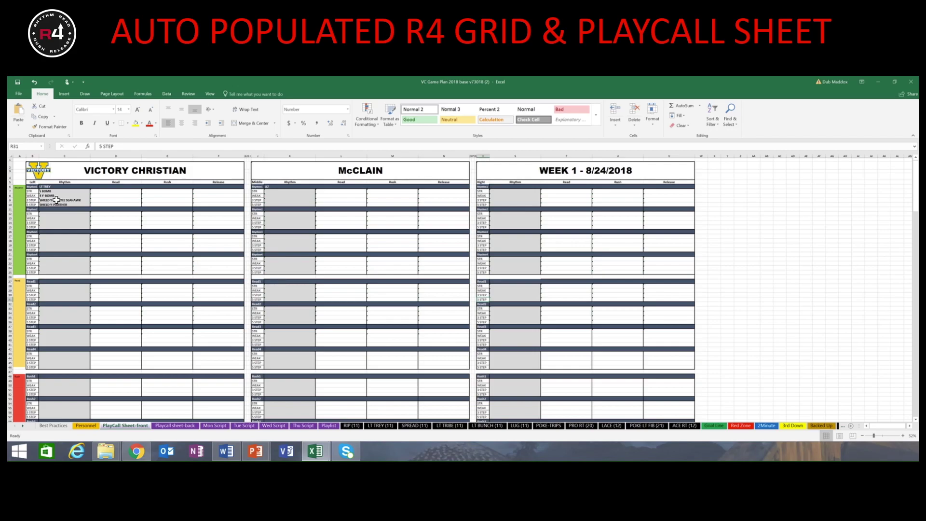
Set the first PS Form ID on the RIP (11) sheet to Rhythm1.
left_click(351, 426)
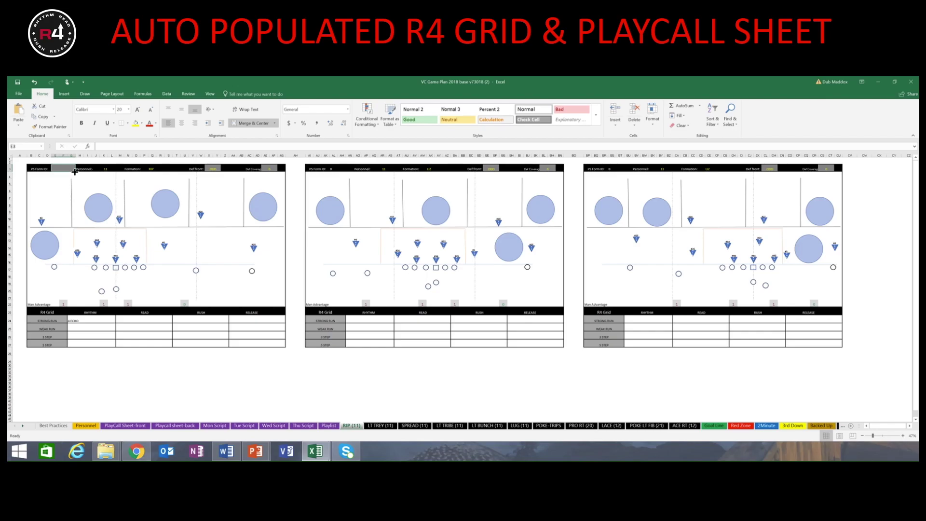
type("Rhythm1")
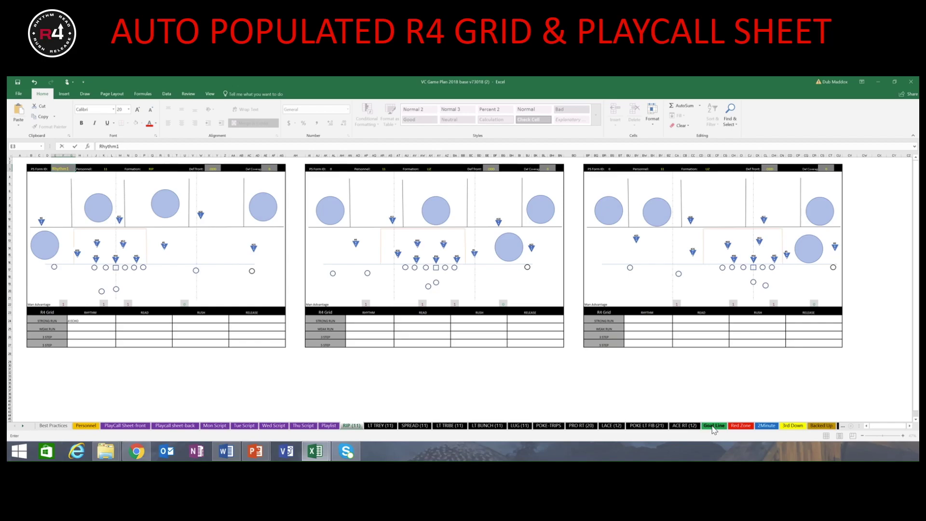
On the Goal Line sheet, add TROJAN before the first grid's 26 Q POWER strong run and enter RT SWING 15 LEAD as the weak run.
left_click(714, 427)
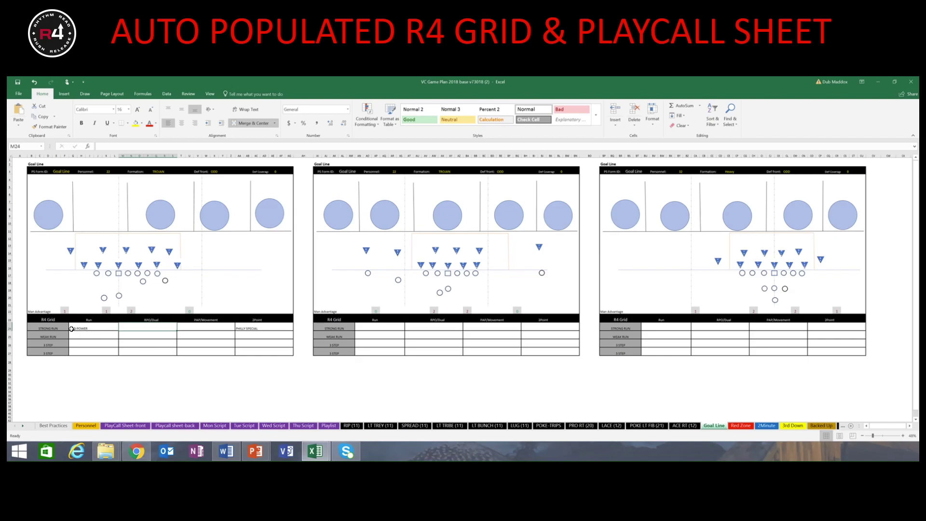
double_click(71, 329)
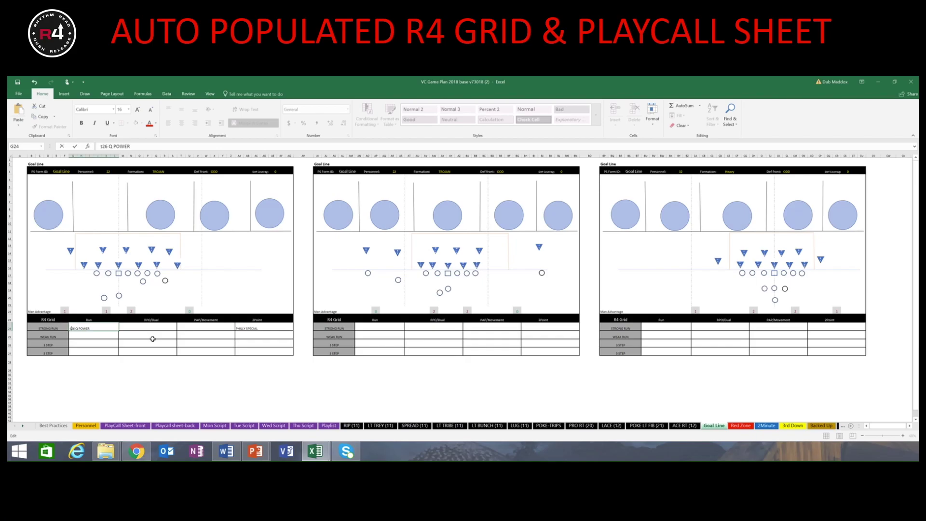
type("TROJAN")
key("Return")
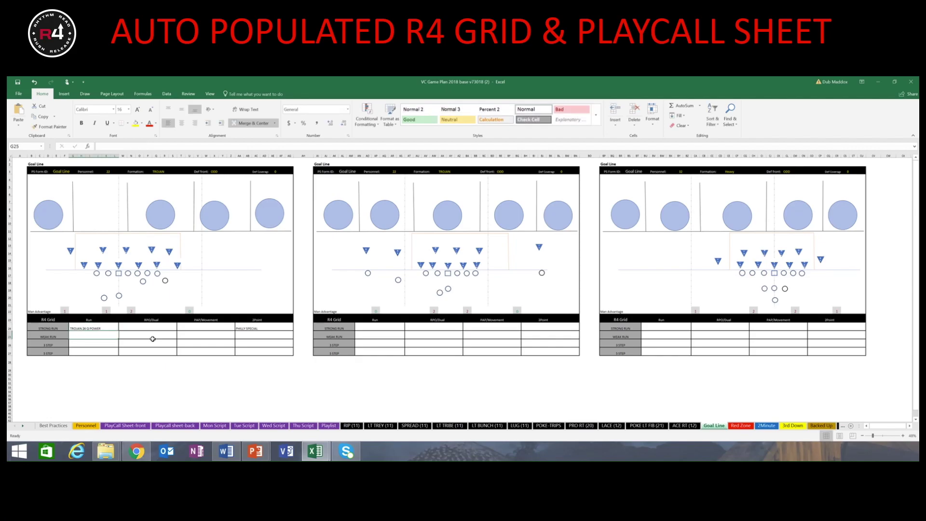
type("RT SWING 15 LEAD")
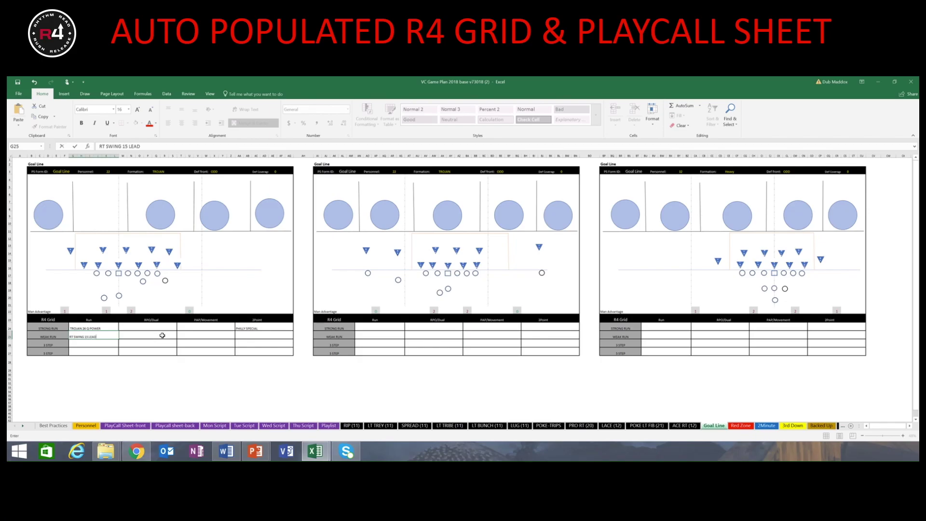
left_click(186, 334)
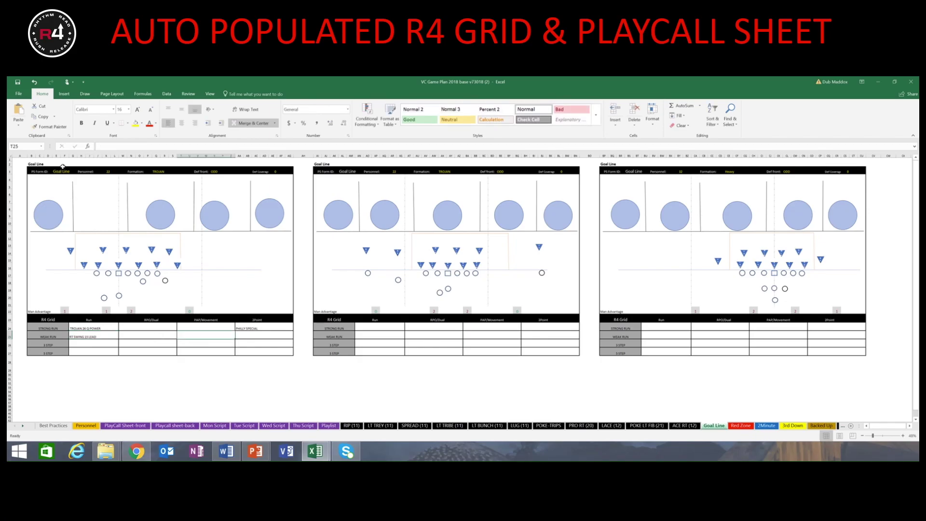
Check the Goal Line plays on the front playcall sheet.
left_click(128, 427)
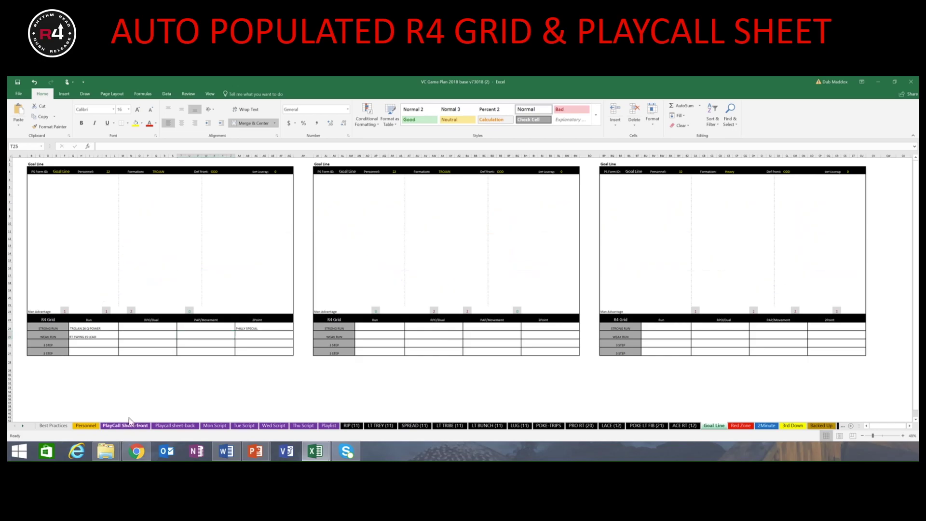
scroll(172, 344, "down", 8)
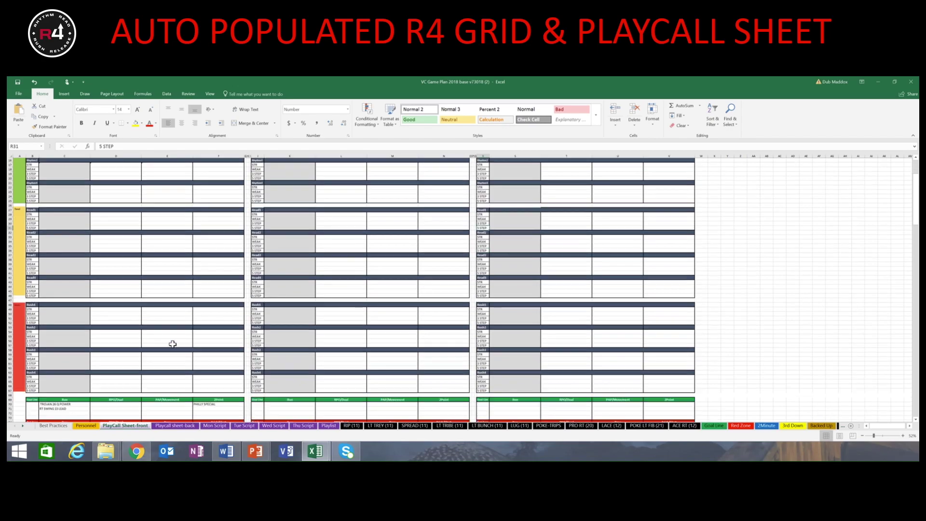
scroll(173, 344, "down", 5)
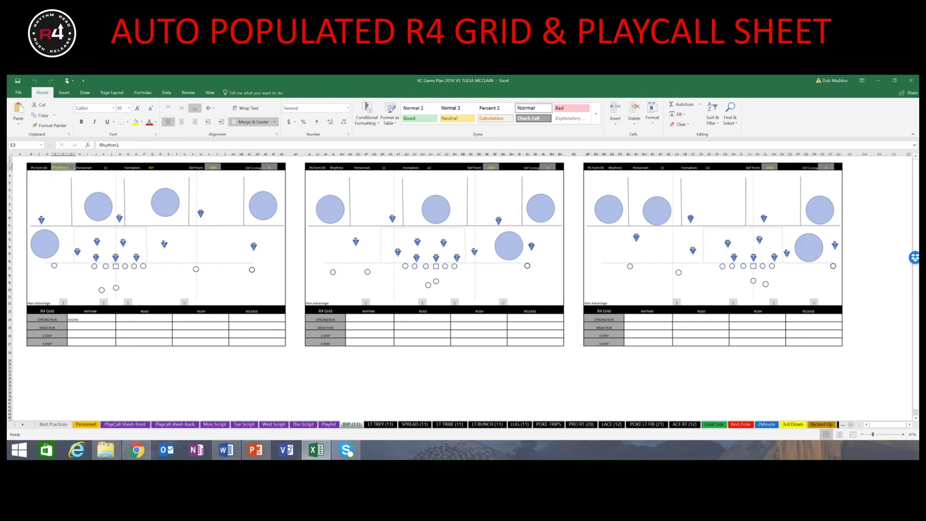
Save the VS TULSA MCCLAIN game plan workbook under the name VC Game Master Game Plan Sheet 2018 in the same folder.
left_click(18, 92)
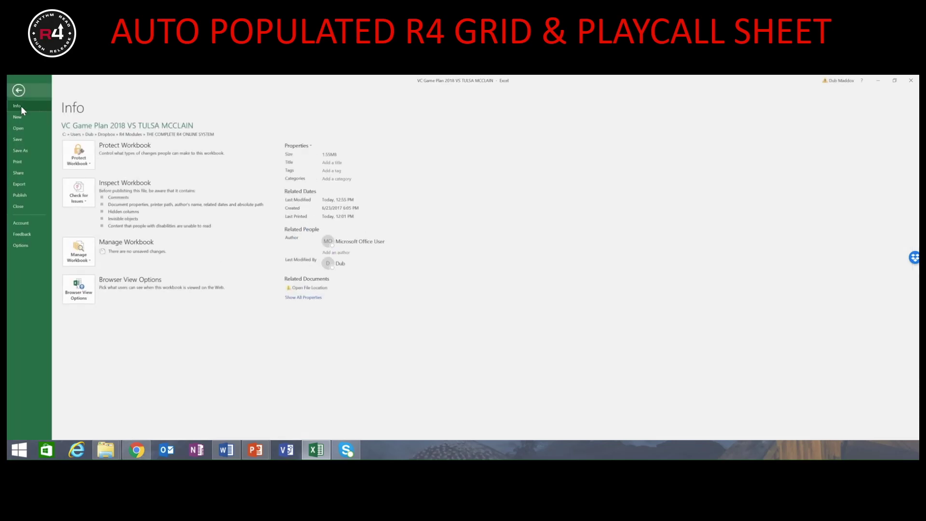
left_click(22, 149)
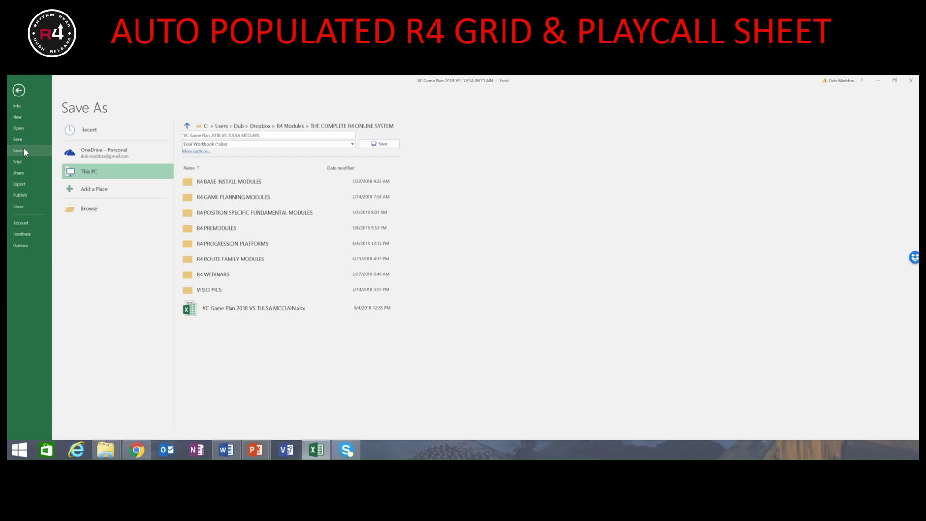
left_click_drag(183, 135, 260, 136)
left_click(262, 135)
key("BackSpace")
key("BackSpace")
key("BackSpace")
key("BackSpace")
key("BackSpace")
key("BackSpace")
key("BackSpace")
key("BackSpace")
key("BackSpace")
key("BackSpace")
key("BackSpace")
key("BackSpace")
key("BackSpace")
key("BackSpace")
key("BackSpace")
key("BackSpace")
key("BackSpace")
key("BackSpace")
key("BackSpace")
key("BackSpace")
type("mA")
key("BackSpace")
key("BackSpace")
type("Master Game Plan 2017")
key("BackSpace")
type("8")
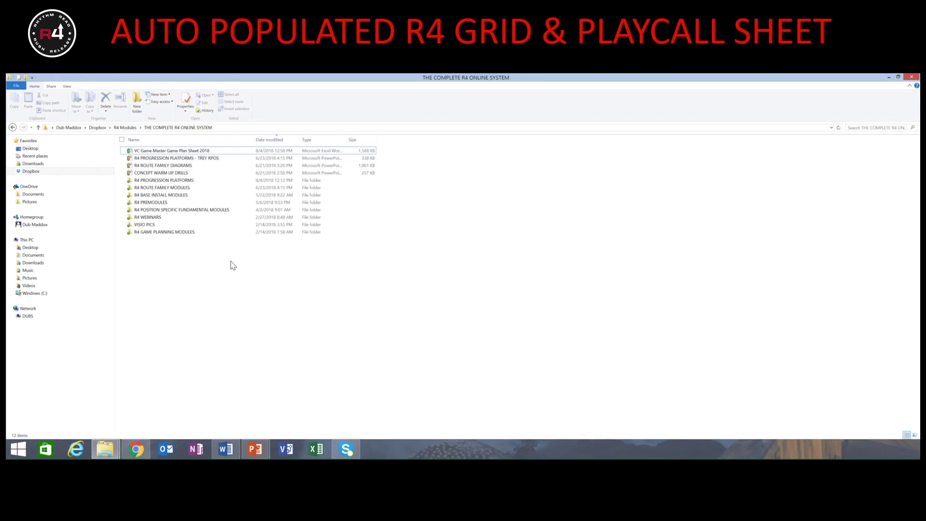
Open the VC Game Master Game Plan Sheet 2018 workbook and save a copy named VC Varsity vs Centennial 8-24-18 in the same folder.
double_click(187, 151)
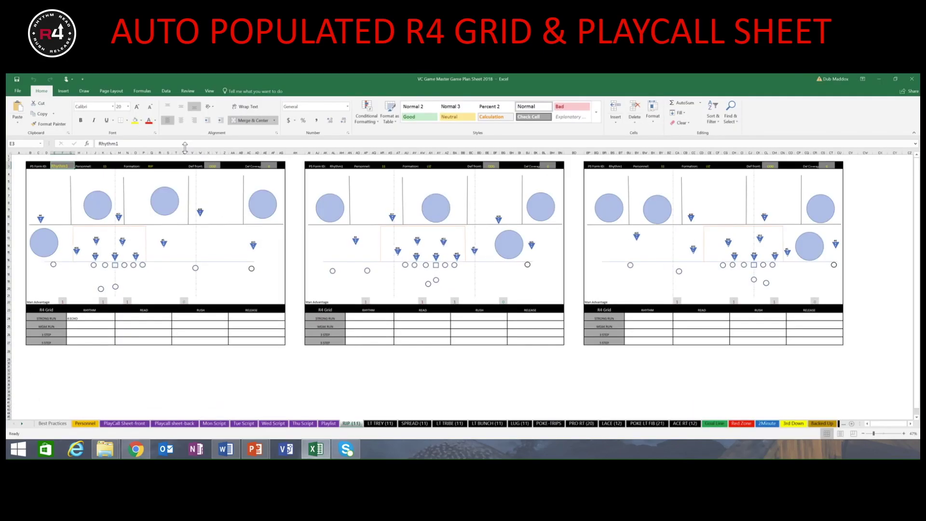
left_click(21, 92)
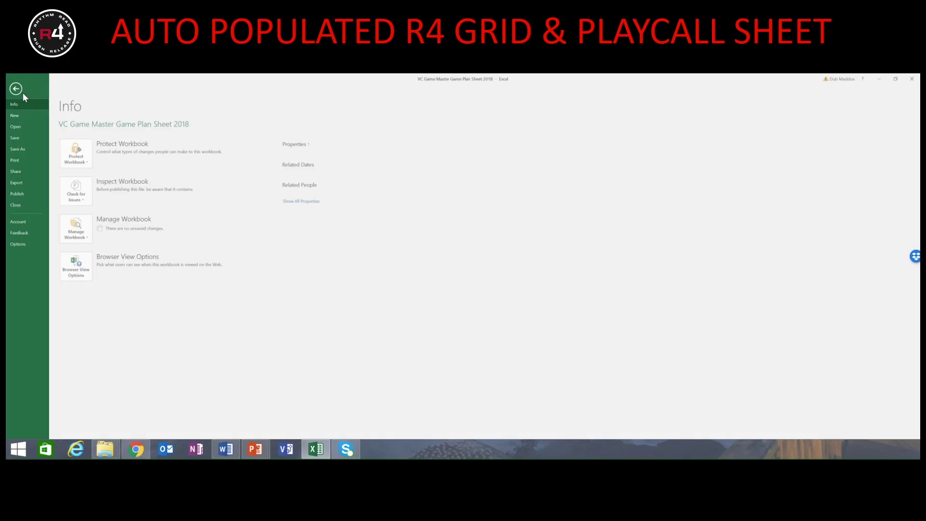
left_click(24, 149)
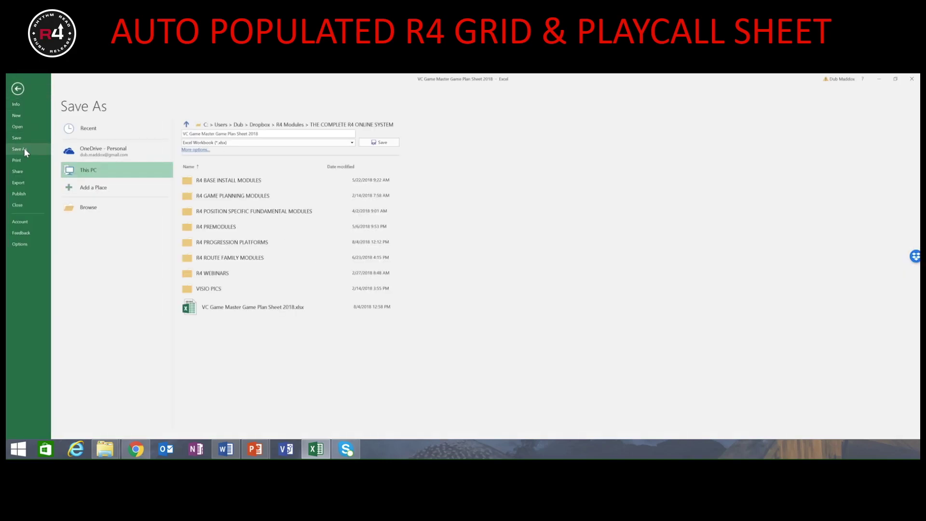
left_click(339, 132)
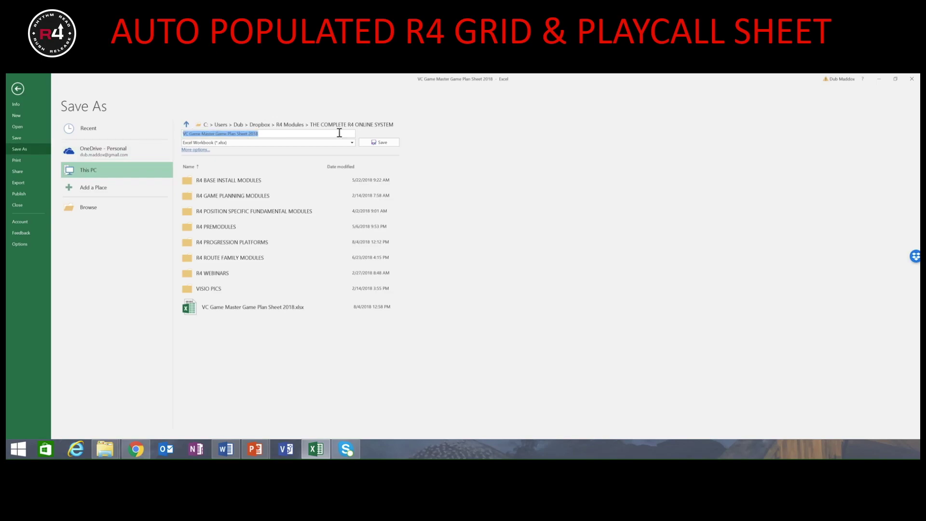
type("VC Va")
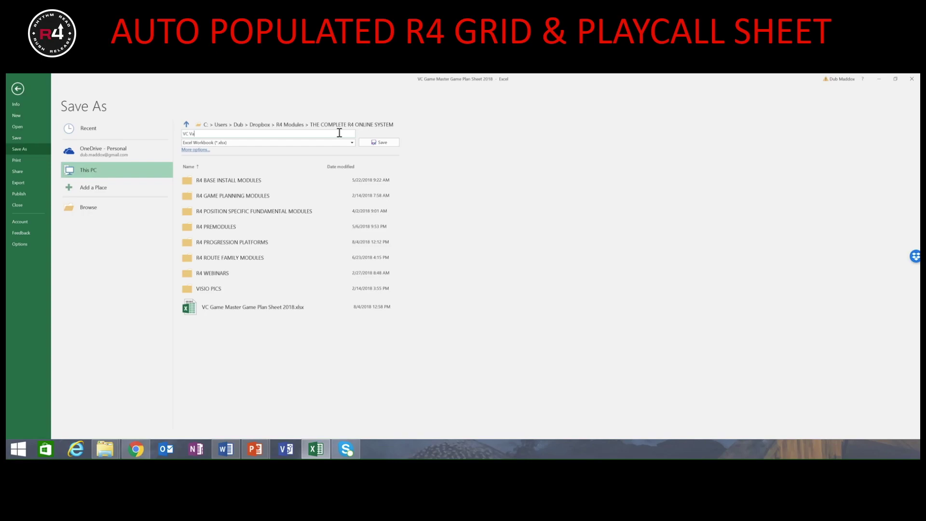
type("rsity vs Centennial 8-24-8")
key("BackSpace")
type("18")
key("Return")
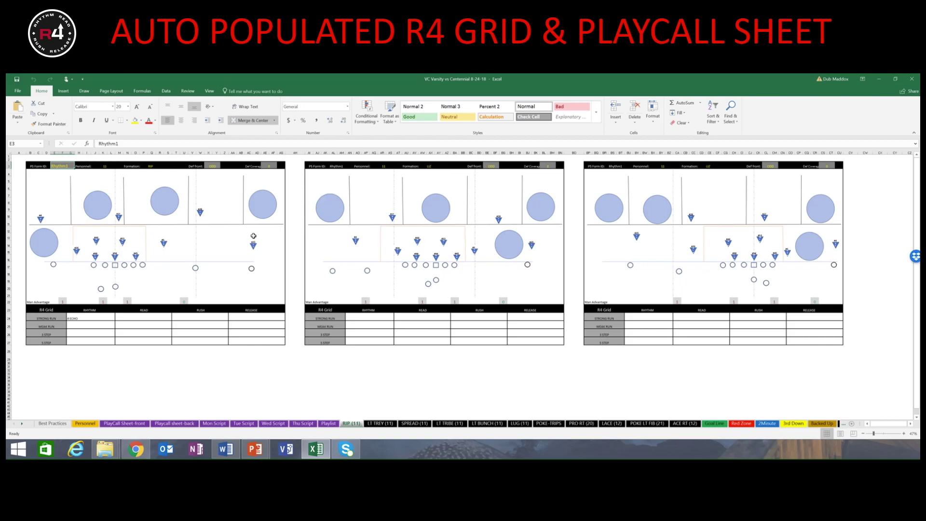
On the Personnel sheet, set the opponent to Centennial.
left_click(85, 424)
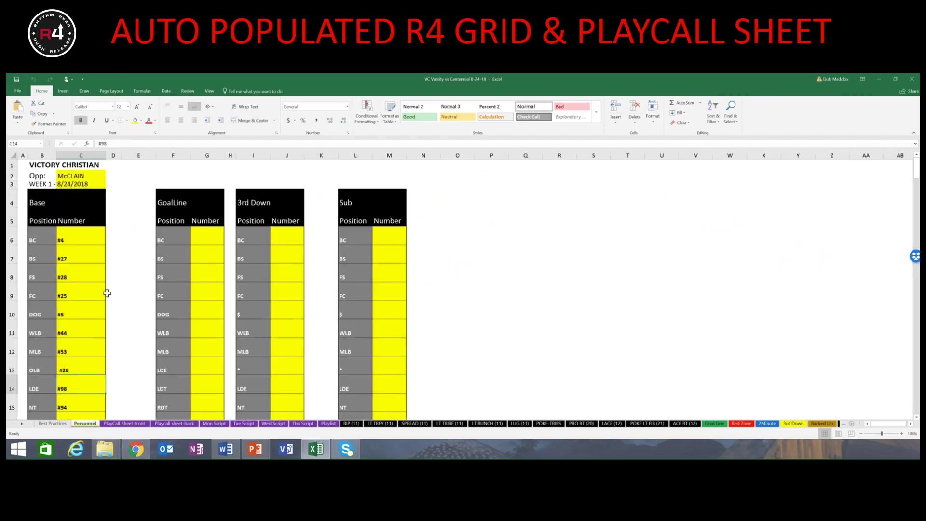
left_click(41, 167)
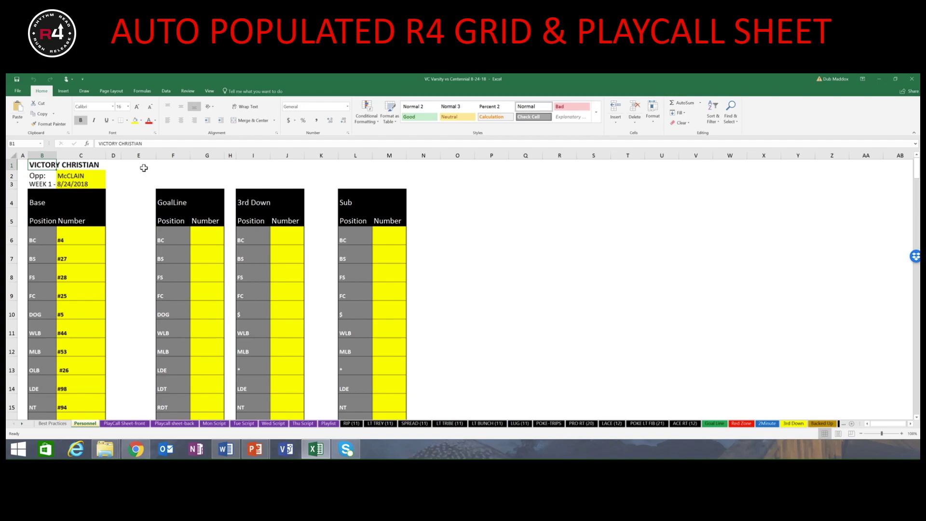
key("Down")
key("Down")
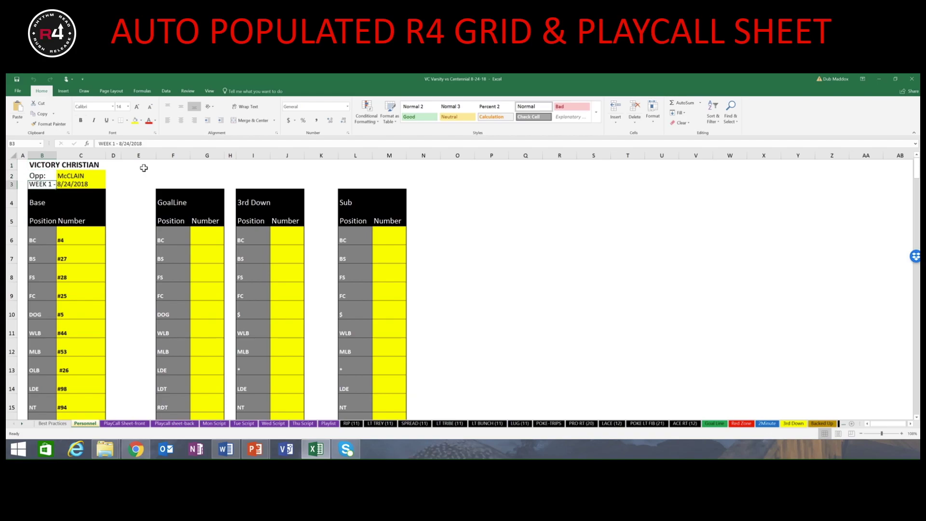
key("Up")
key("Right")
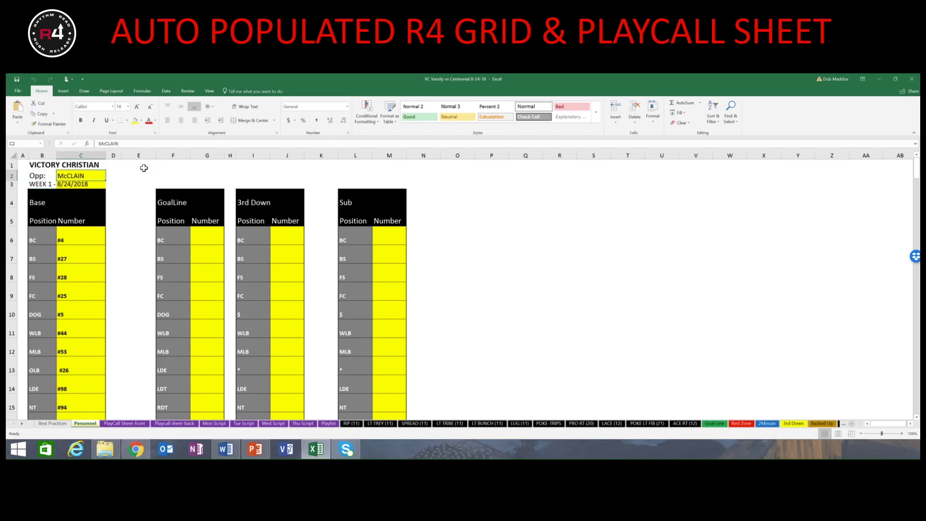
type("Cent")
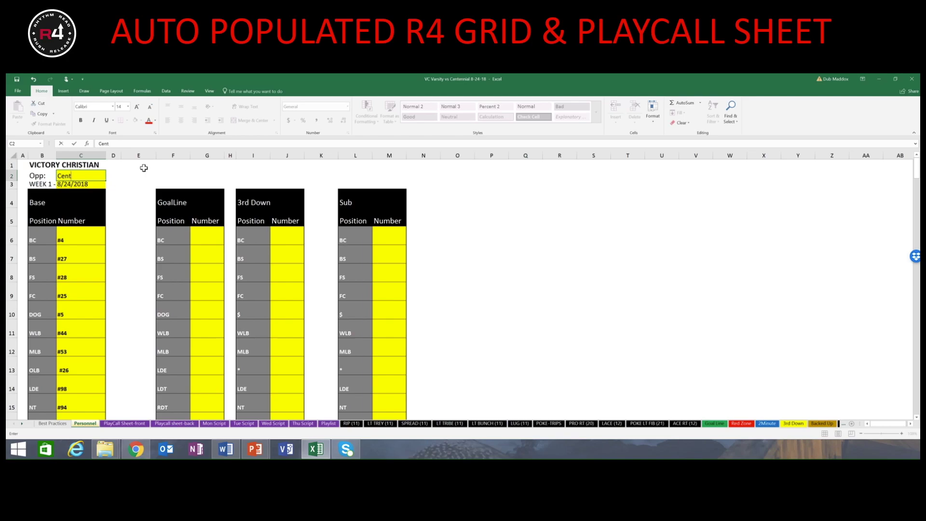
type("ennial")
key("Return")
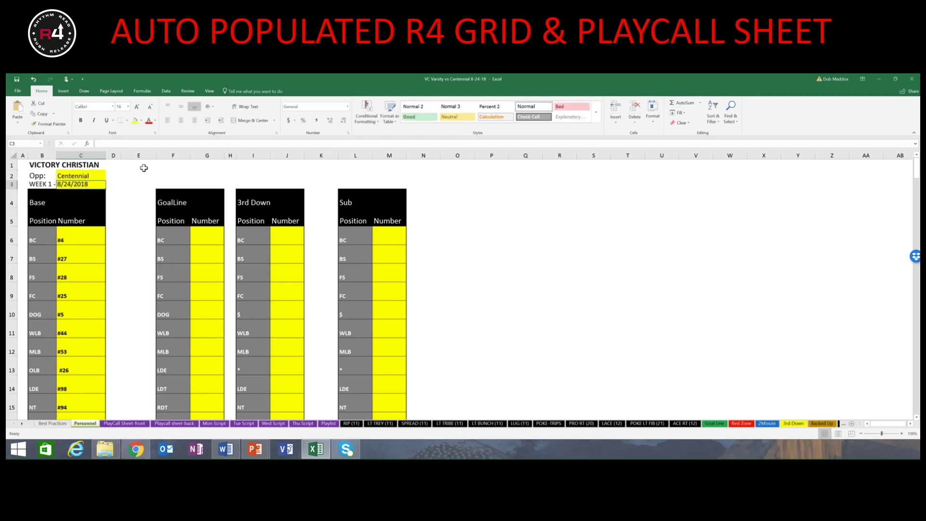
Examine the Base positions and jersey numbers on the Personnel sheet, along with the GoalLine, 3rd Down and Sub tables.
left_click(65, 201)
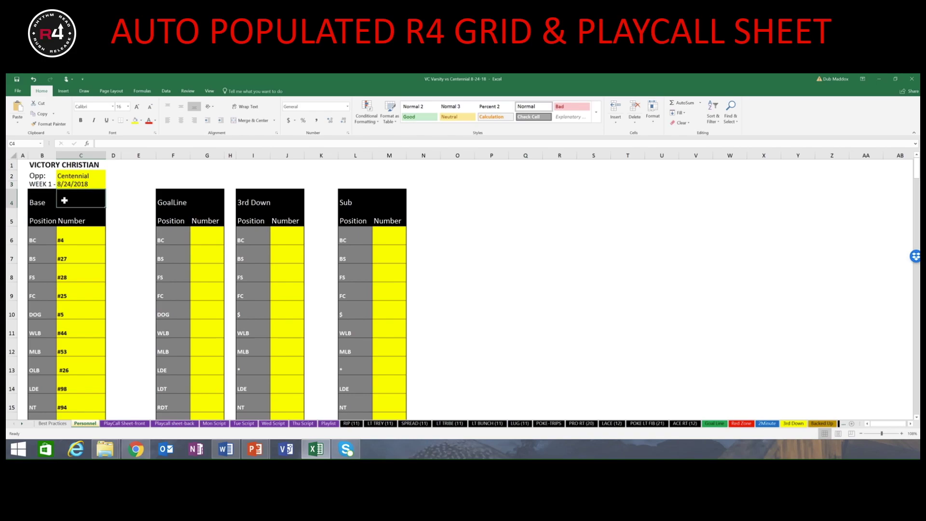
left_click(46, 202)
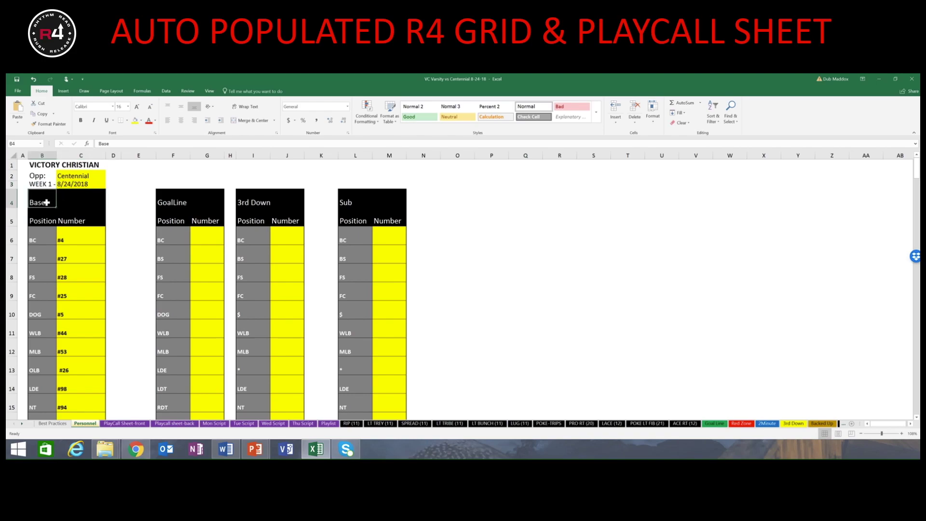
scroll(46, 202, "down", 1)
left_click(44, 201)
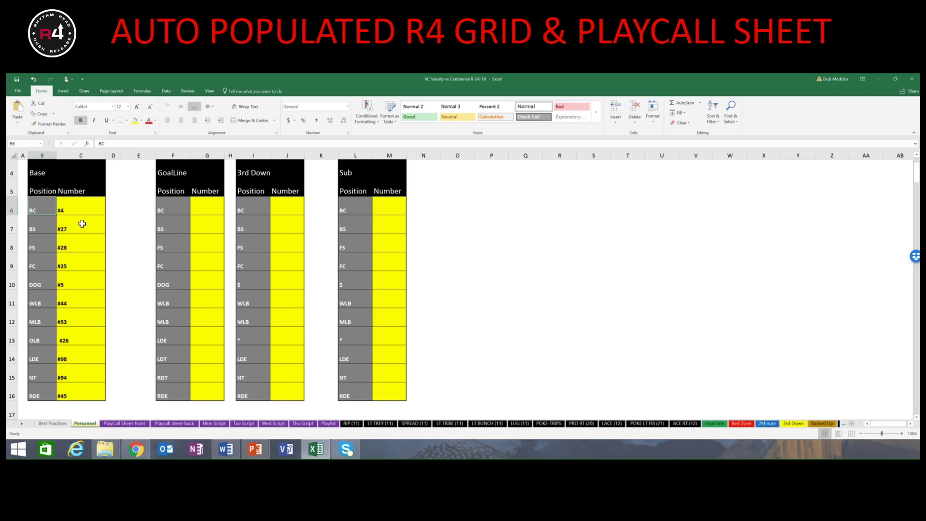
left_click(78, 207)
scroll(74, 236, "up", 1)
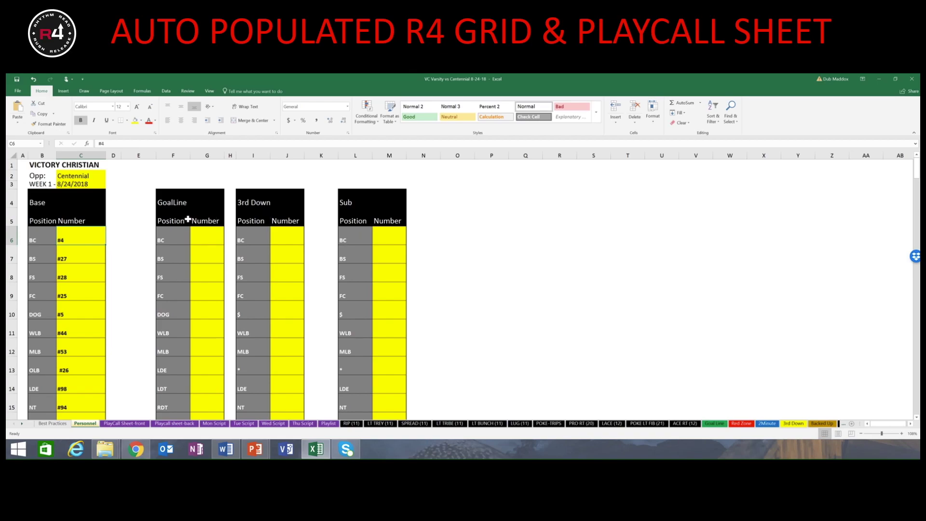
scroll(203, 241, "down", 1)
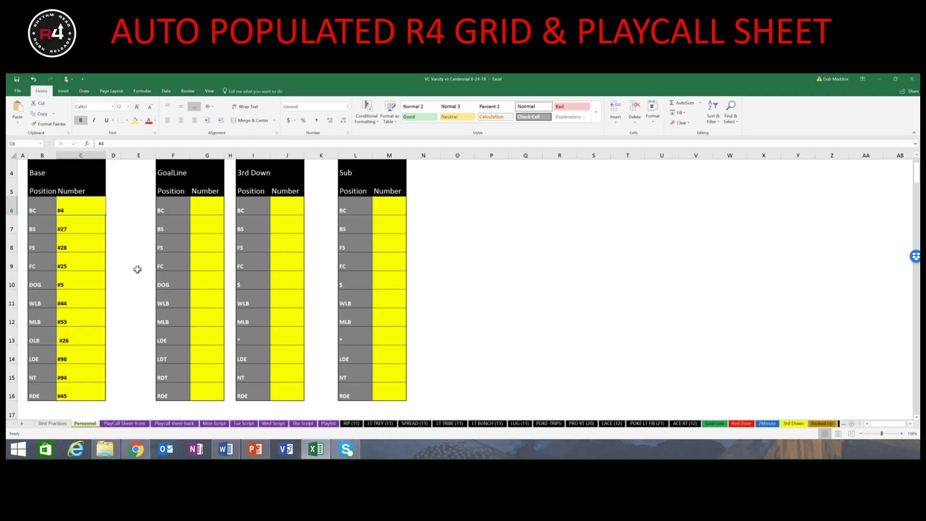
scroll(89, 271, "up", 1)
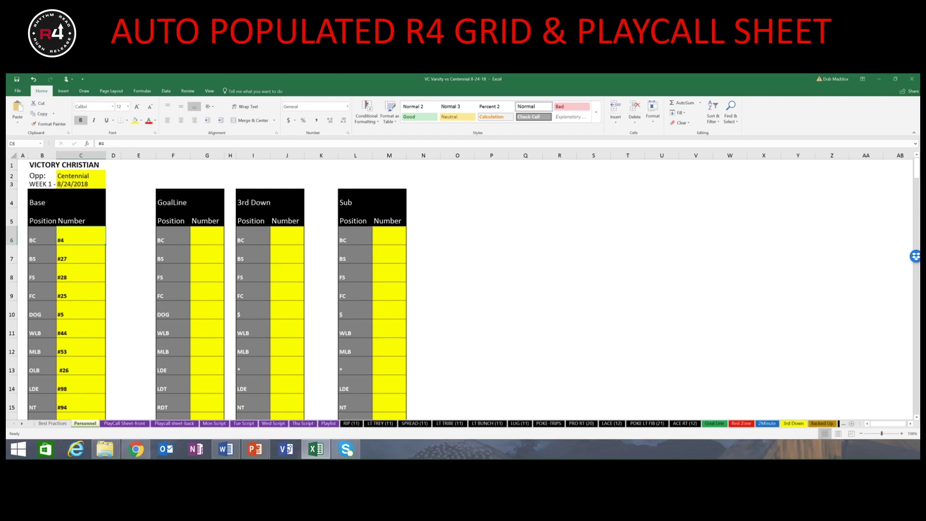
key("Down")
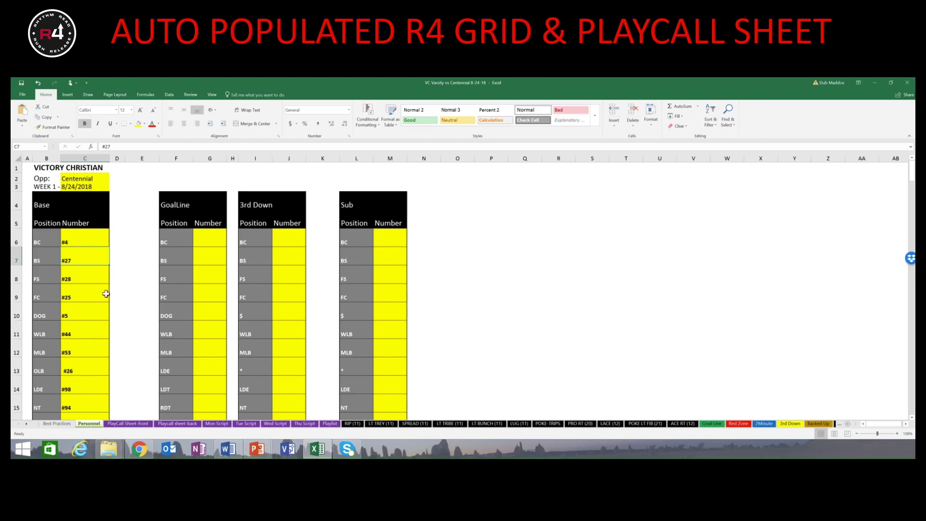
On the RIP (11) sheet, slightly narrow the dashed box around the defensive front in the first diagram and nudge the slot receiver outward.
left_click(356, 425)
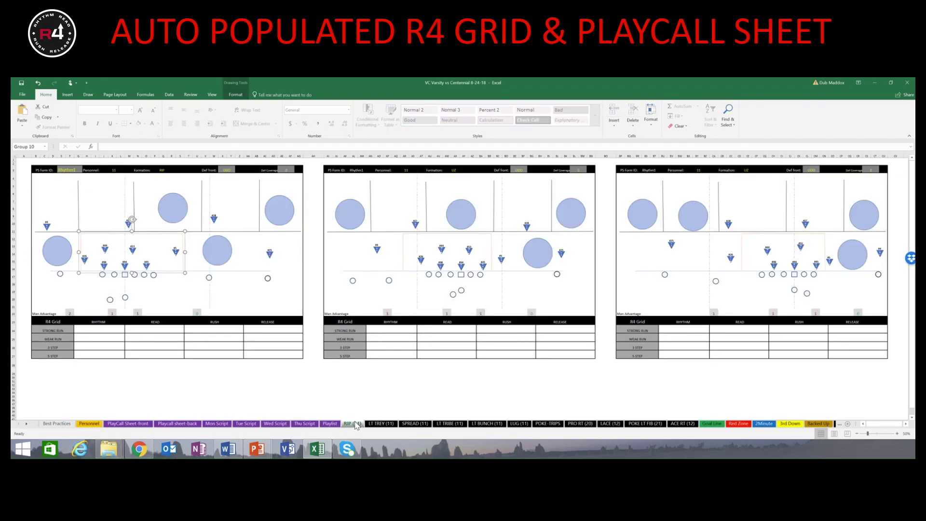
left_click(206, 290)
left_click(194, 292)
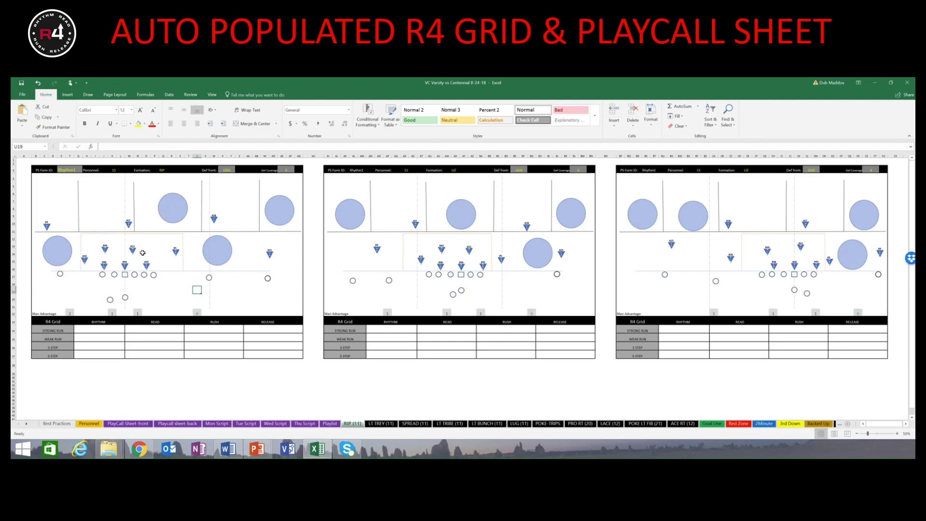
left_click(186, 249)
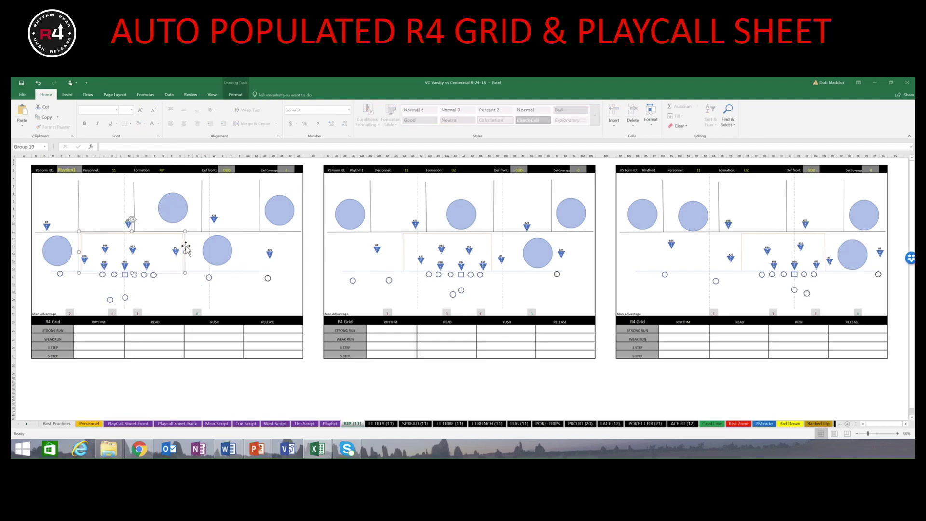
left_click(180, 250)
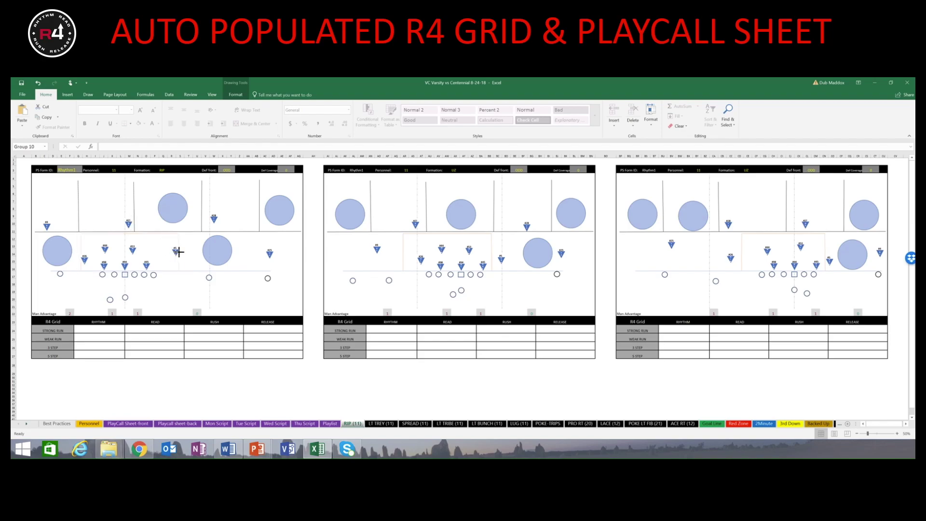
left_click(207, 278)
left_click(176, 249)
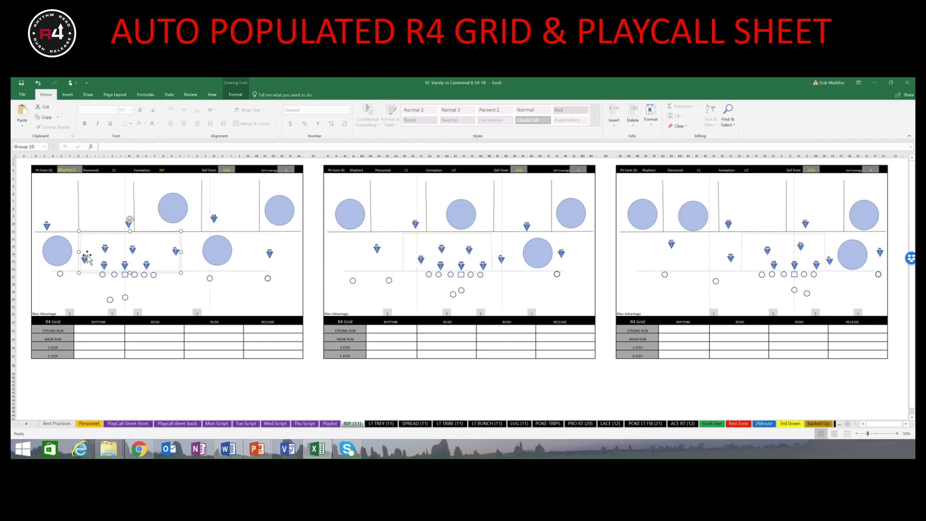
Adjust the two coverage circles flanking the dashed box in the first RIP diagram and rotate the slot-side outermost defender to point inward.
mouse_move(58, 253)
left_mouse_down()
mouse_move(109, 211)
mouse_move(49, 256)
left_mouse_up()
left_click_drag(220, 249, 215, 252)
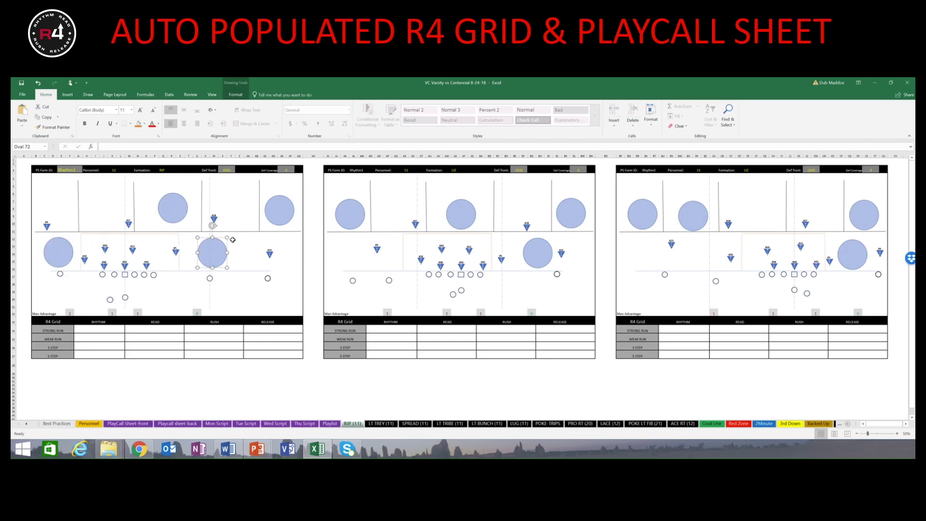
left_click(270, 252)
left_click_drag(271, 234, 284, 240)
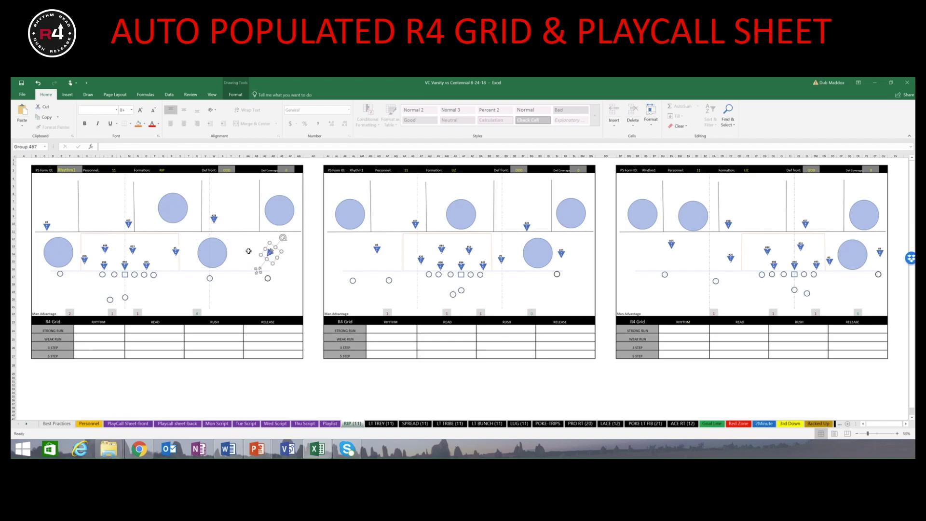
left_click(248, 251)
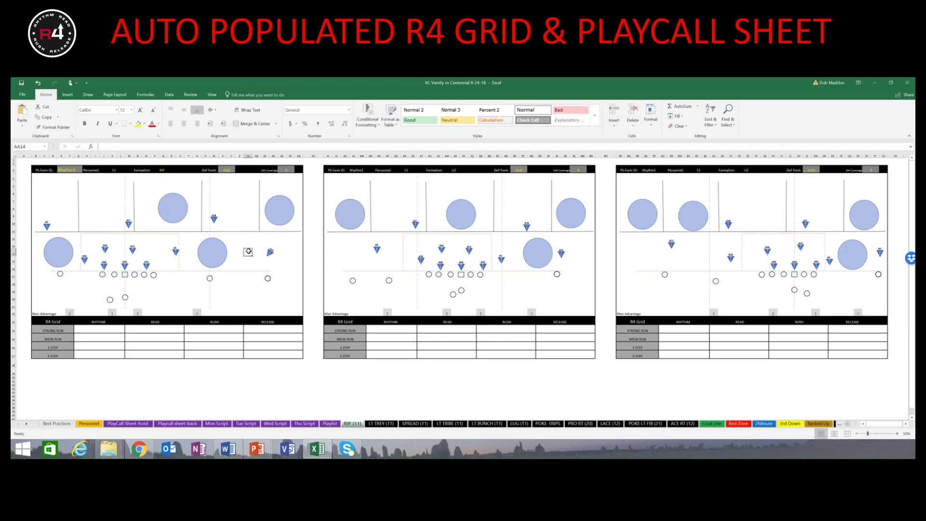
Set the first two Man Advantage values under the first RIP diagram to 1 and 0.
left_click(70, 313)
type("1")
left_click(112, 312)
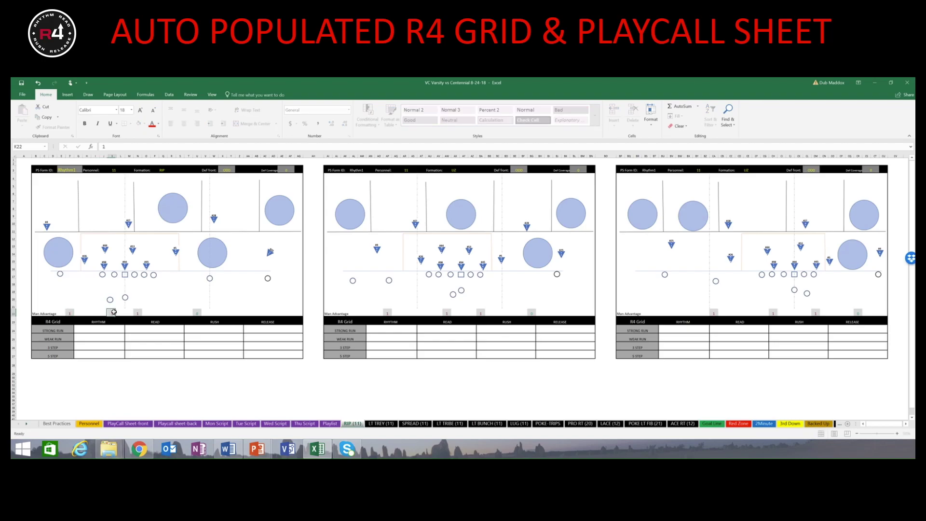
type("0")
left_click(172, 290)
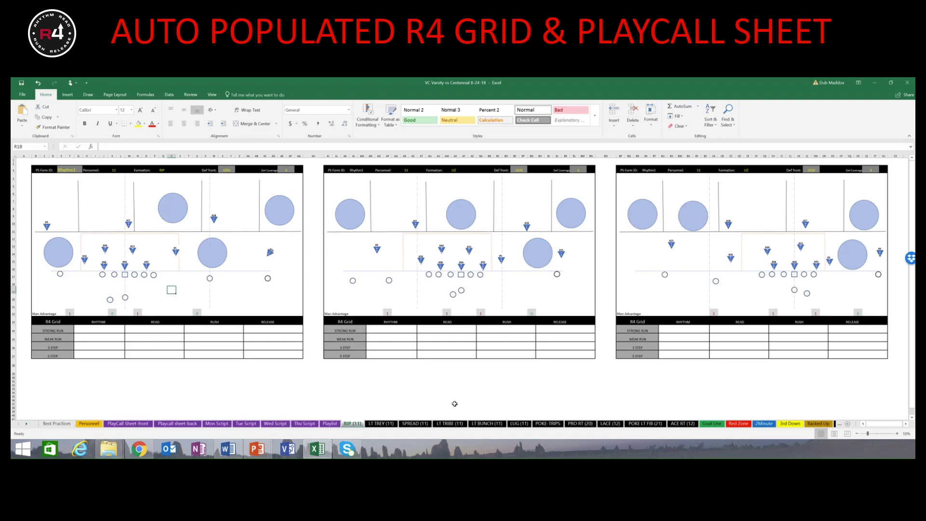
View the formation diagrams and R4 grids on the LT TREY (11) sheet.
left_click(382, 424)
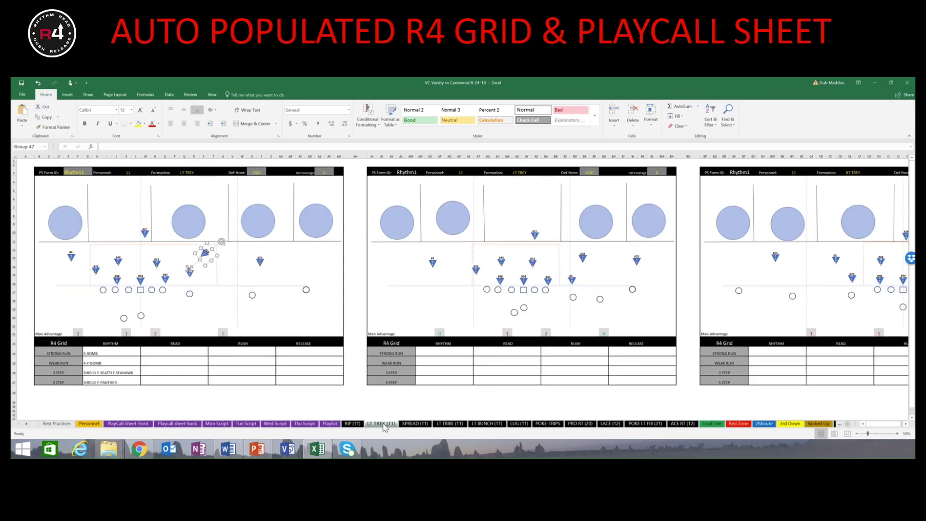
left_click(221, 314)
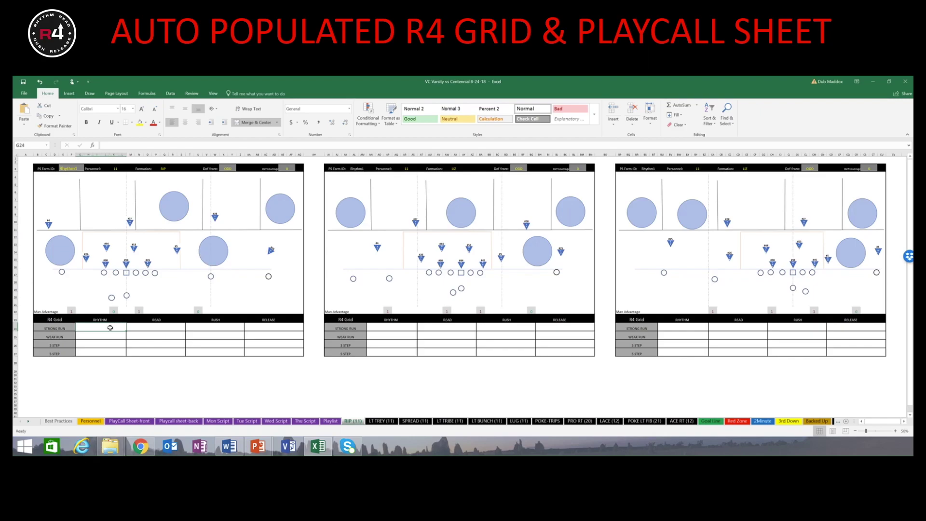
In the Rhythm column of the first RIP (11) grid, enter 4 ECHO as the strong run and 5 BOMB as the weak run.
type("4")
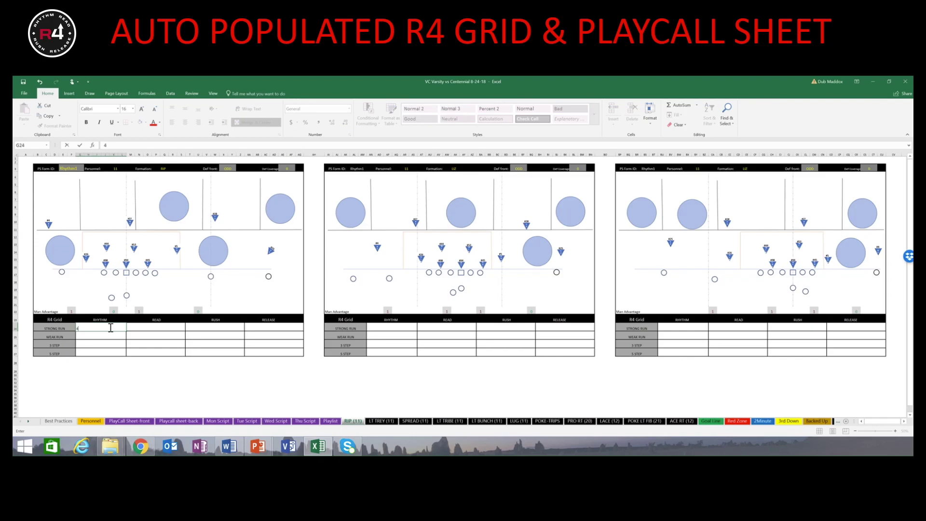
key("BackSpace")
key("BackSpace")
key("BackSpace")
key("BackSpace")
key("BackSpace")
key("BackSpace")
key("BackSpace")
key("Return")
type("5 BOMB")
key("Return")
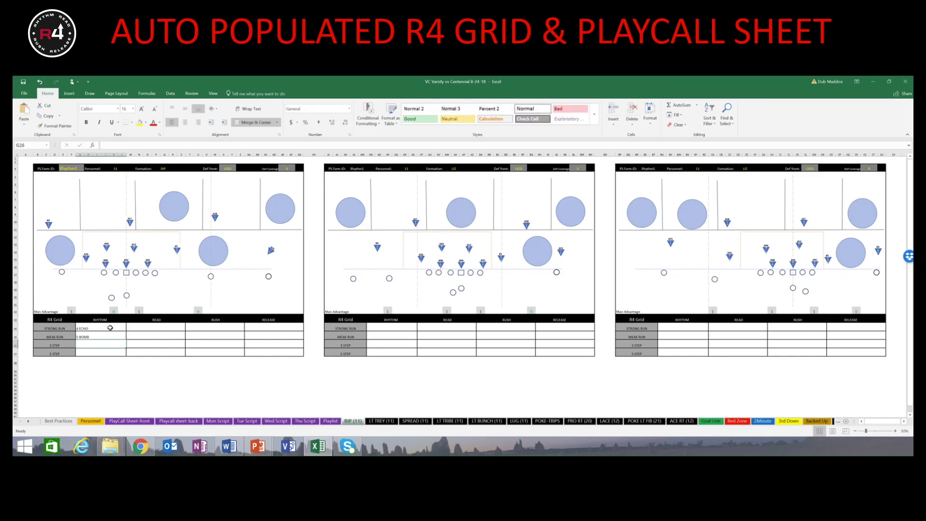
Enter SHIELD 3 Y-SEATTLE as the 3 Step play in the first RIP grid's Rhythm column.
type("SHIELD")
type(" 3 STE")
key("BackSpace")
key("BackSpace")
type("EATTLE")
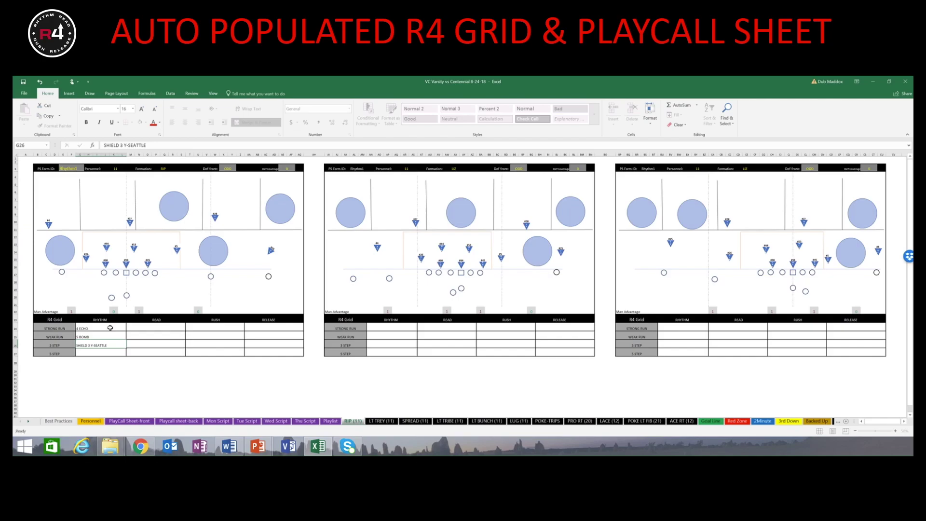
key("Return")
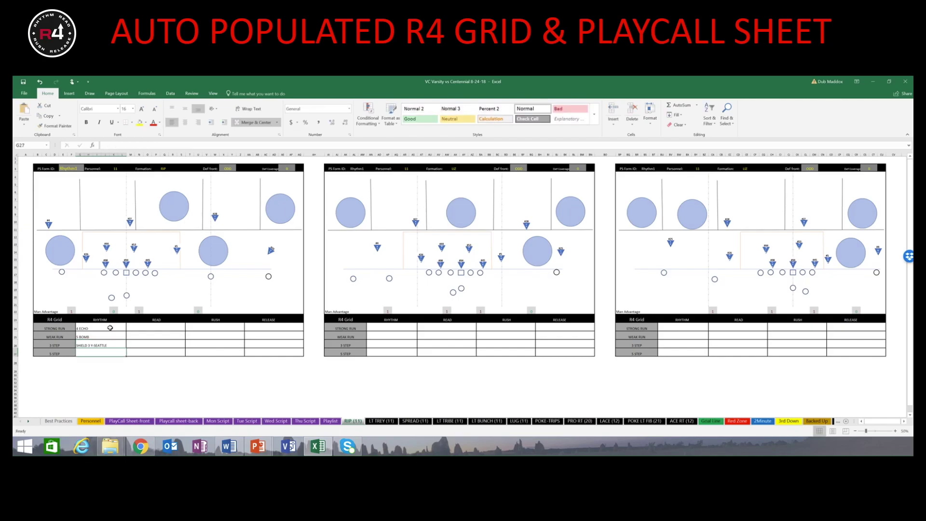
Enter SHIELD Y-PANTHER as the 5 Step play in the first RIP grid's Rhythm column.
type("W")
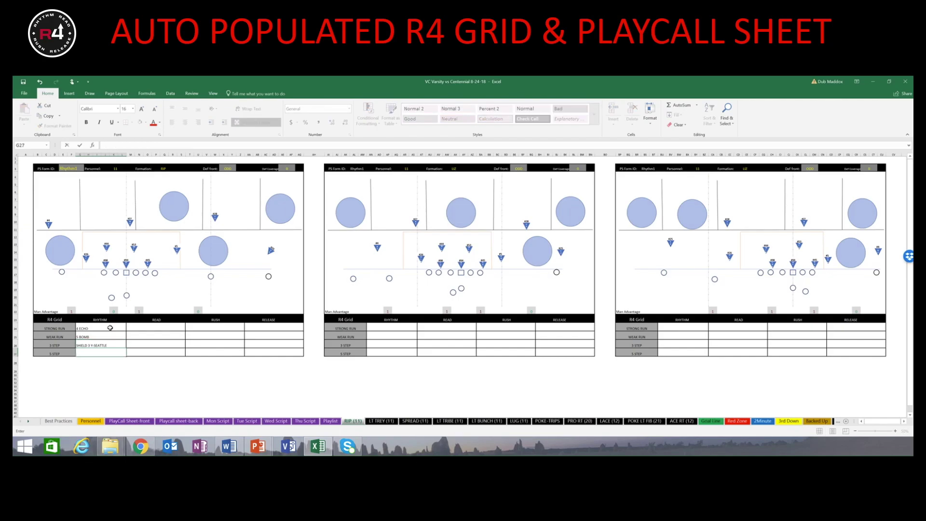
type("HI")
key("BackSpace")
key("BackSpace")
key("BackSpace")
type("SHIELD y-PANTHER")
left_click(386, 421)
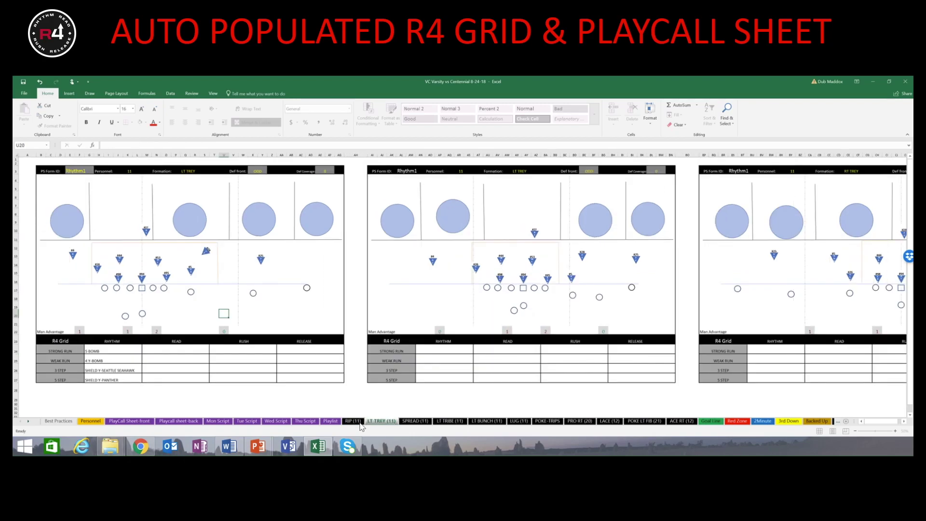
left_click(359, 423)
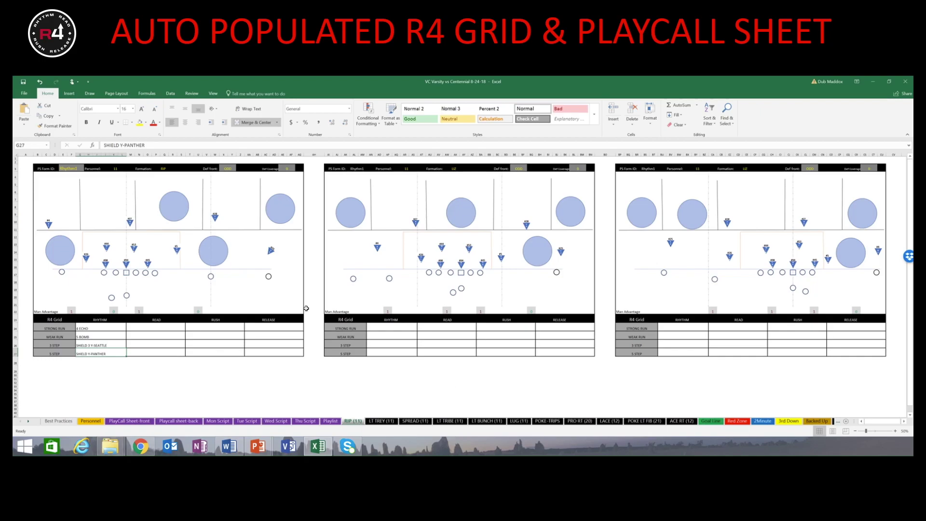
Check the first RIP diagram's Rhythm1 ID and its matching plays on the PlayCall Sheet-front, returning to the RIP (11) sheet.
left_click(76, 168)
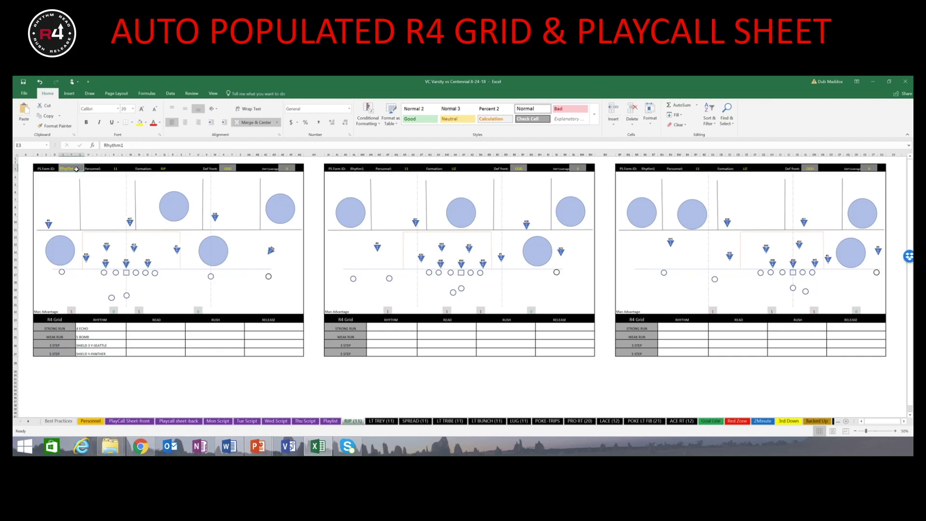
left_click(124, 422)
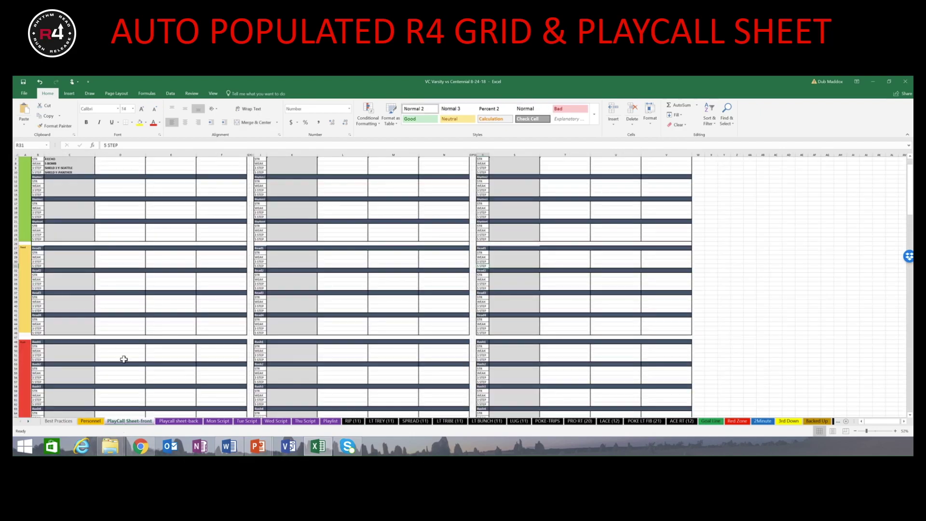
scroll(108, 308, "up", 3)
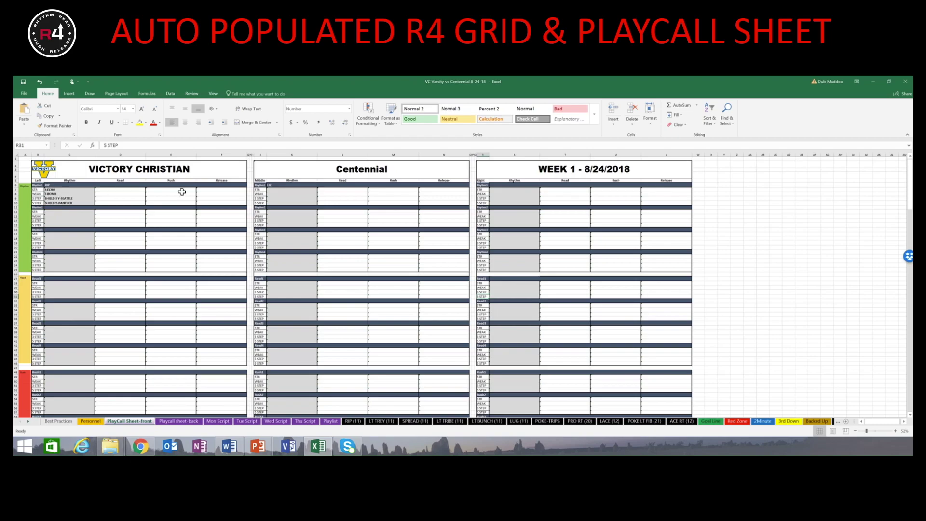
scroll(171, 223, "down", 2)
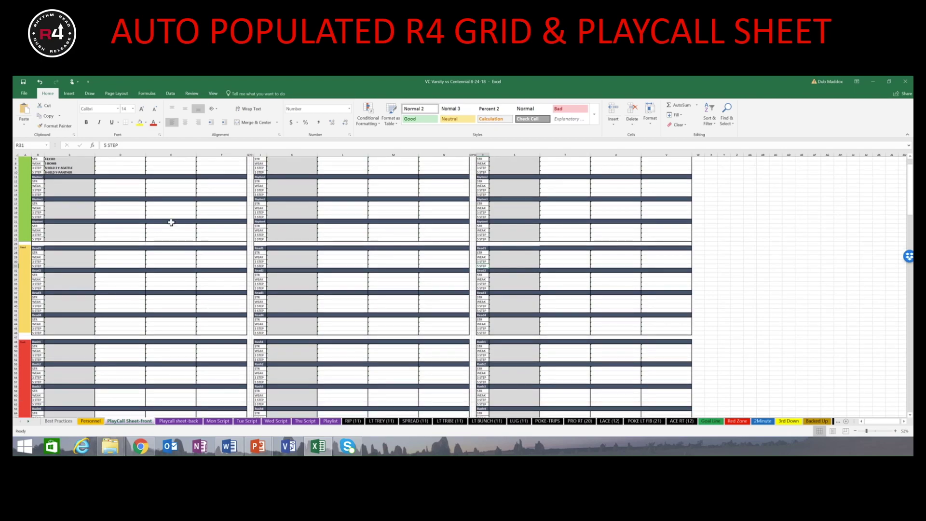
left_click(353, 421)
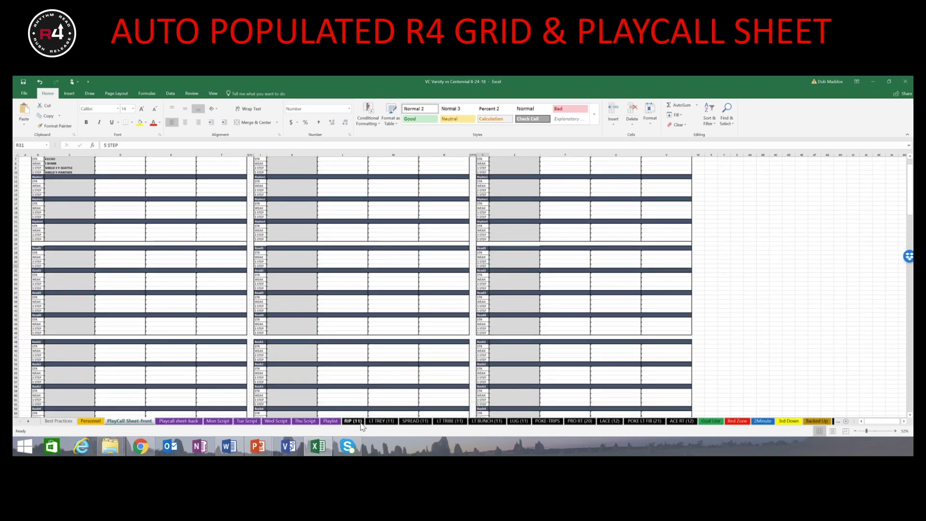
left_click(354, 421)
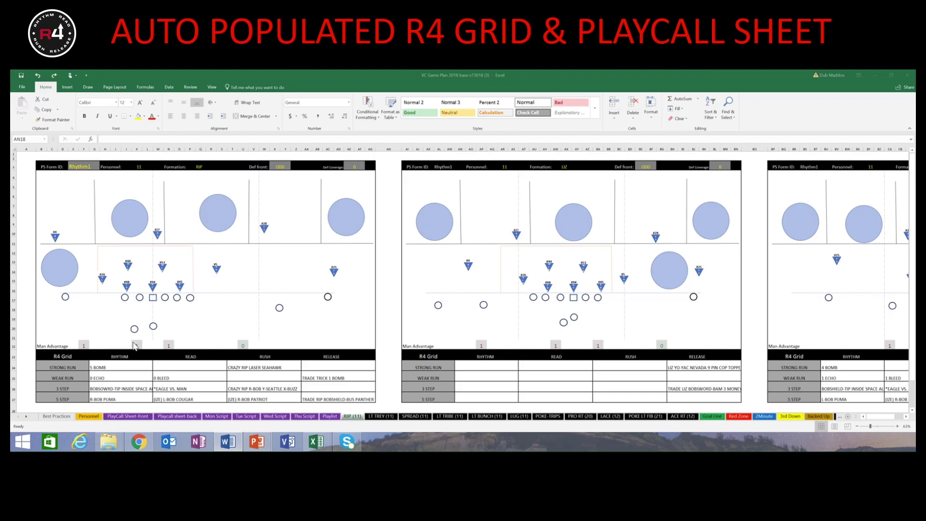
On the Playlist sheet, include the unchecked entry in the empty? column's filter so that all rows are displayed.
left_click(332, 421)
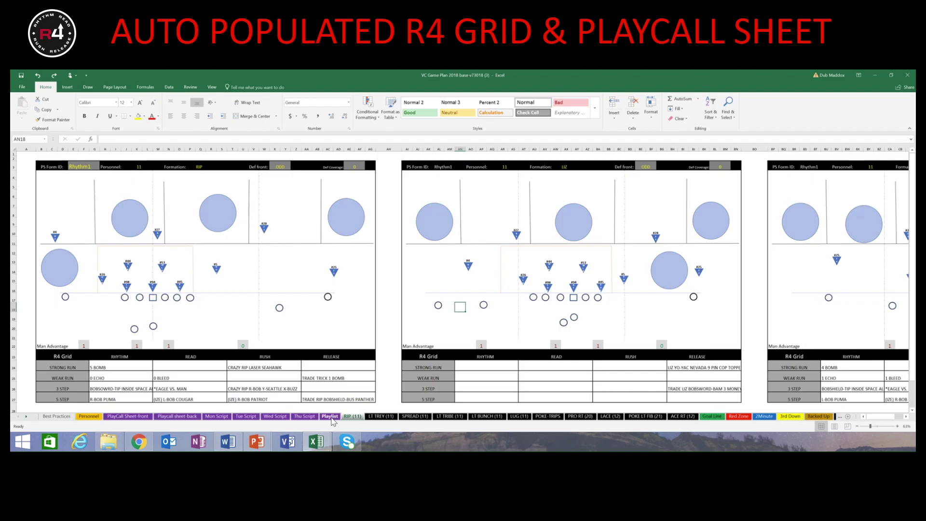
left_click(332, 421)
left_click(342, 329)
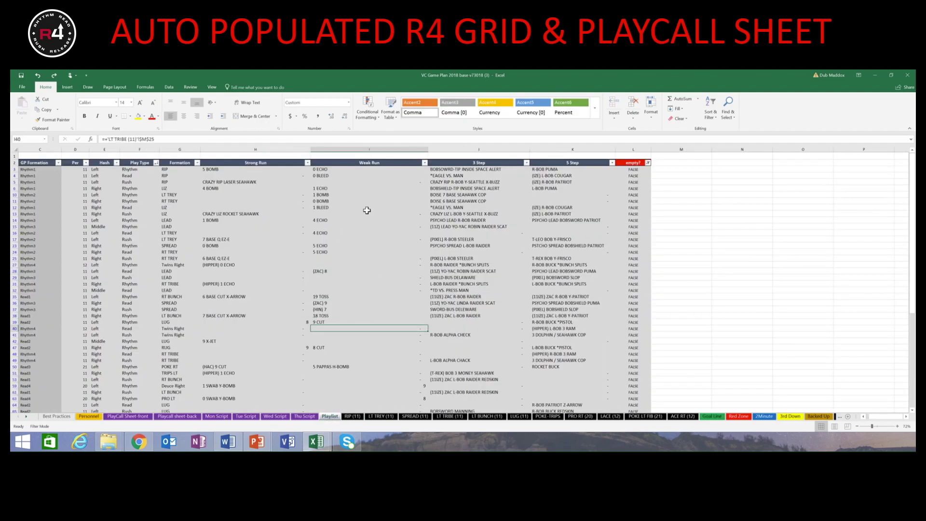
scroll(367, 211, "down", 1)
scroll(367, 210, "up", 1)
left_click(647, 164)
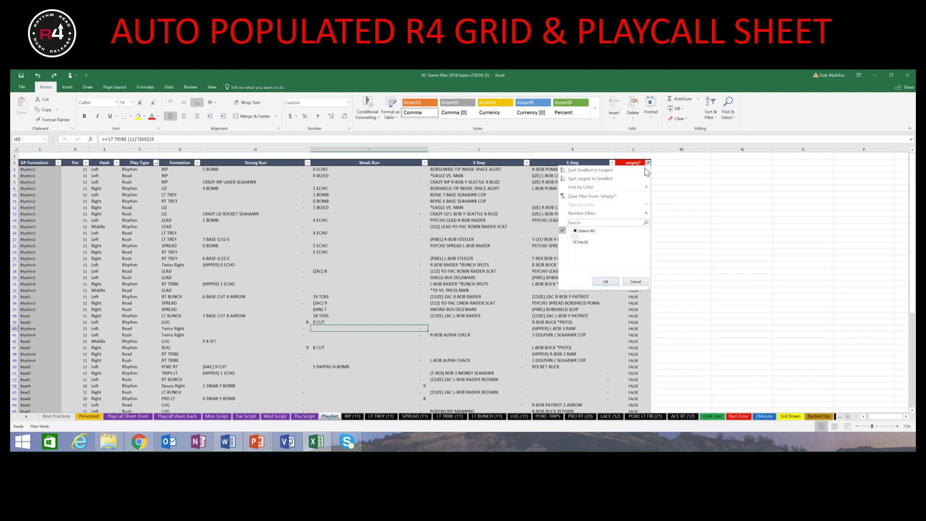
left_click(574, 237)
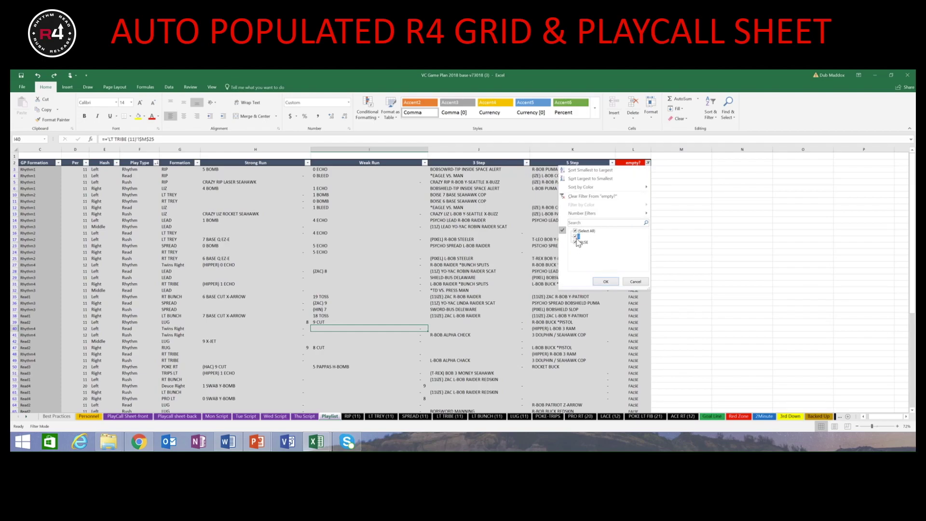
left_click(606, 281)
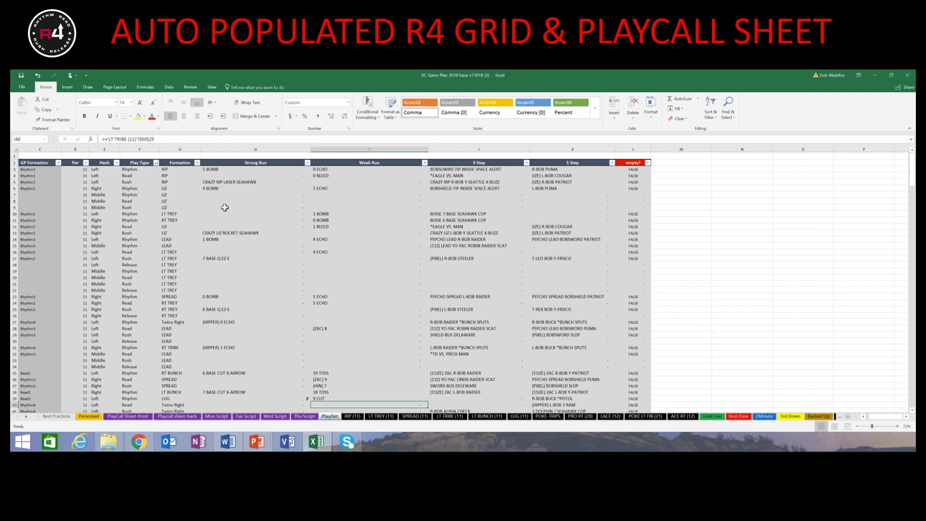
Filter the playlist's Play Type column to show only Rhythm and Release.
left_click(156, 163)
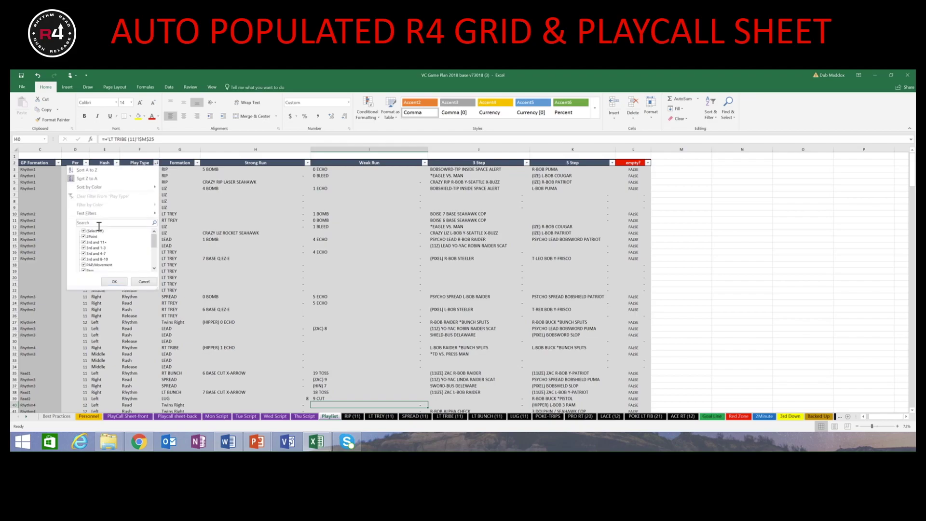
left_click(84, 231)
left_click_drag(154, 243, 154, 256)
left_click(98, 264)
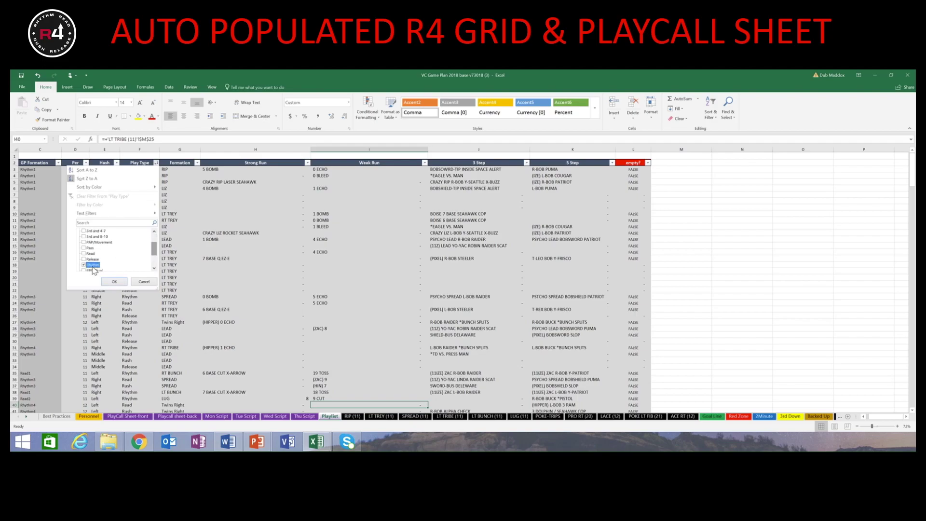
left_click(94, 259)
left_click(114, 281)
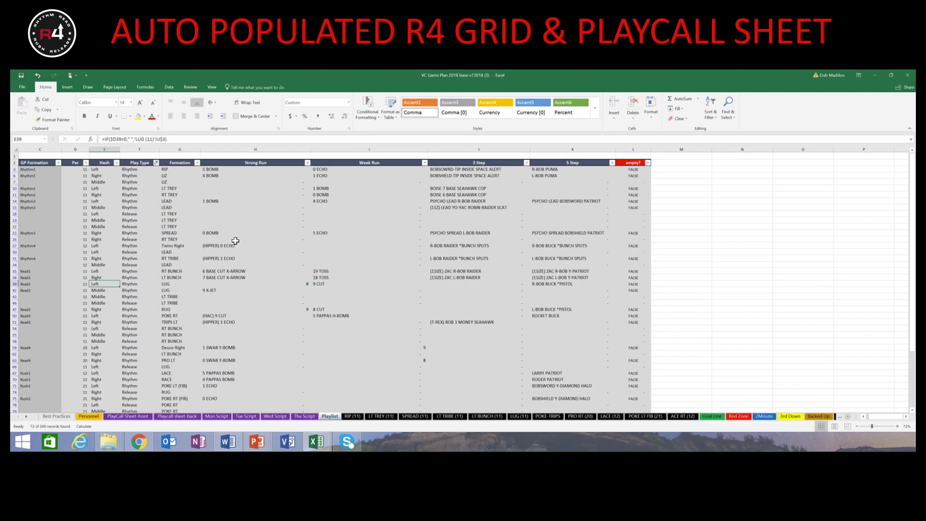
scroll(234, 240, "down", 2)
scroll(235, 240, "up", 2)
Filter the playlist's GP Formation column to Rhythm1, Rhythm2, Rhythm3 and Rhythm4.
left_click(58, 162)
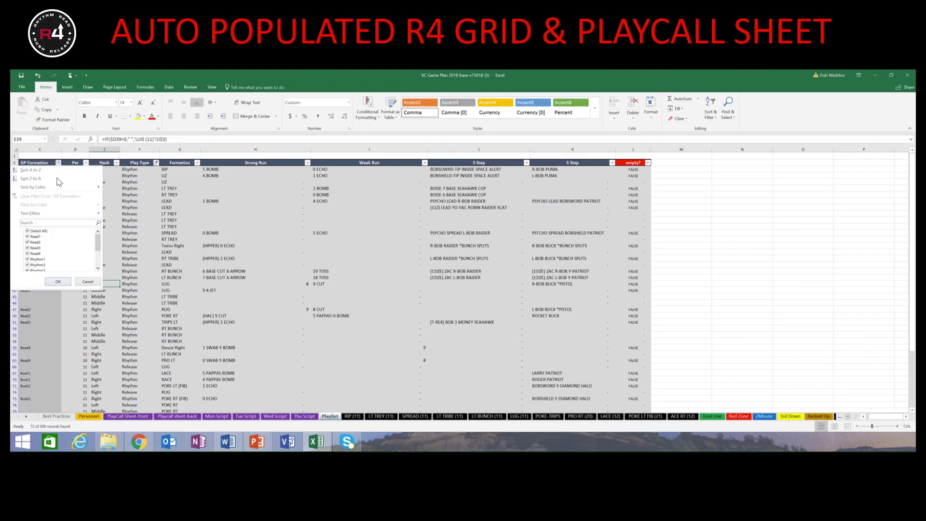
left_click(27, 231)
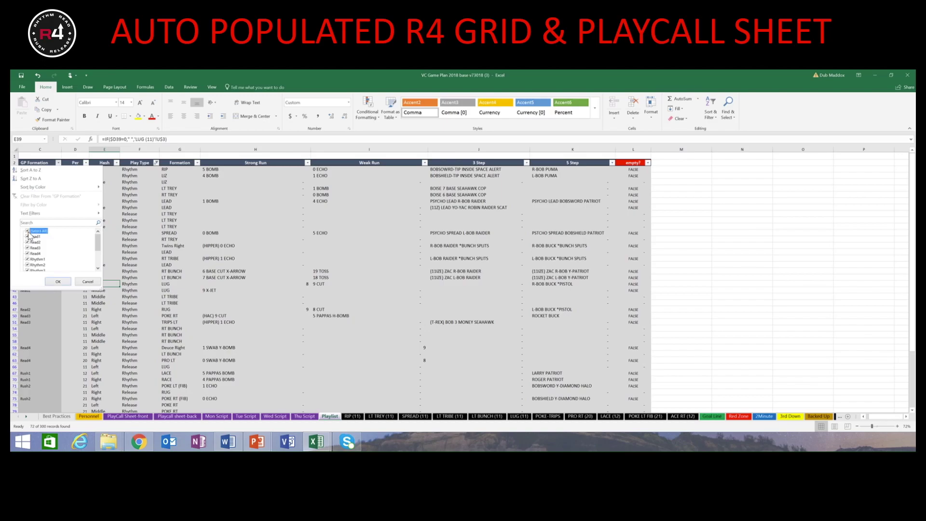
left_click(27, 259)
left_click(28, 265)
scroll(28, 260, "down", 1)
left_click(28, 253)
left_click(28, 260)
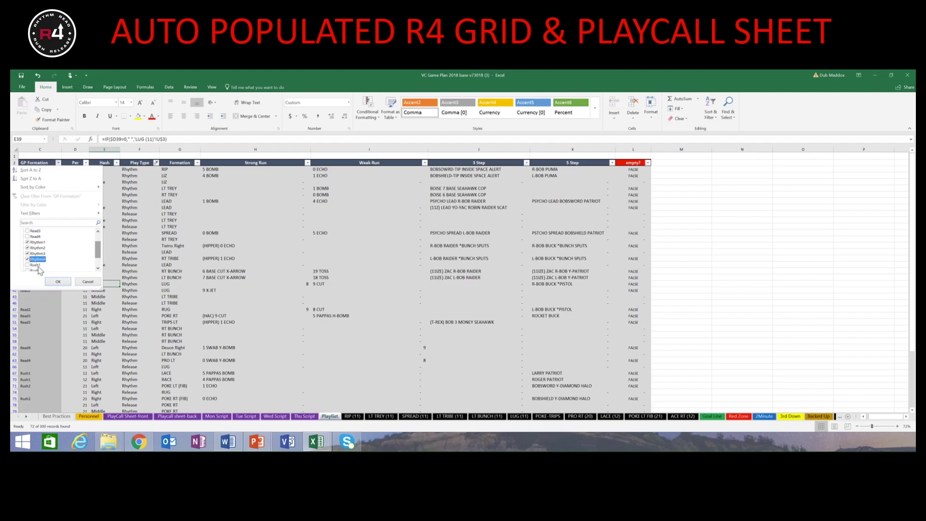
left_click(63, 284)
left_click(198, 296)
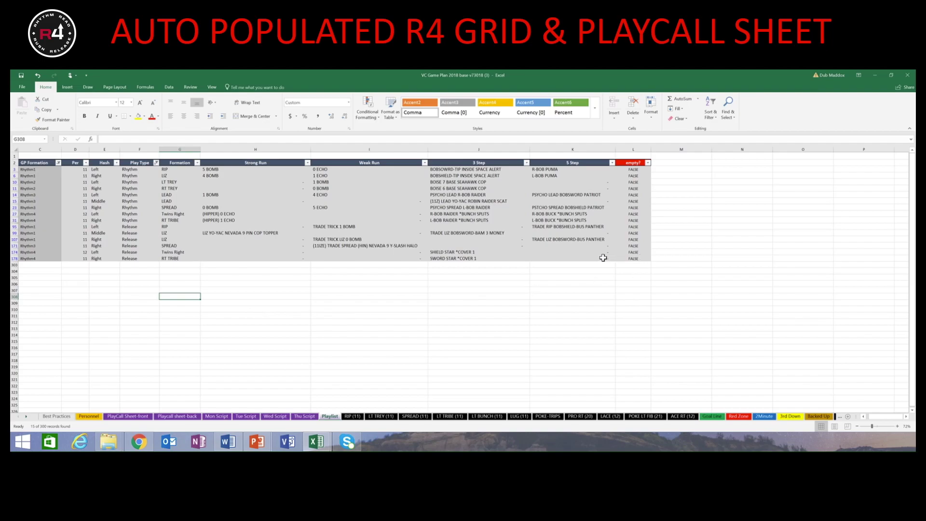
Copy the filtered playlist table from the Per column through the 5 Step column, including its headers.
left_click_drag(603, 258, 75, 164)
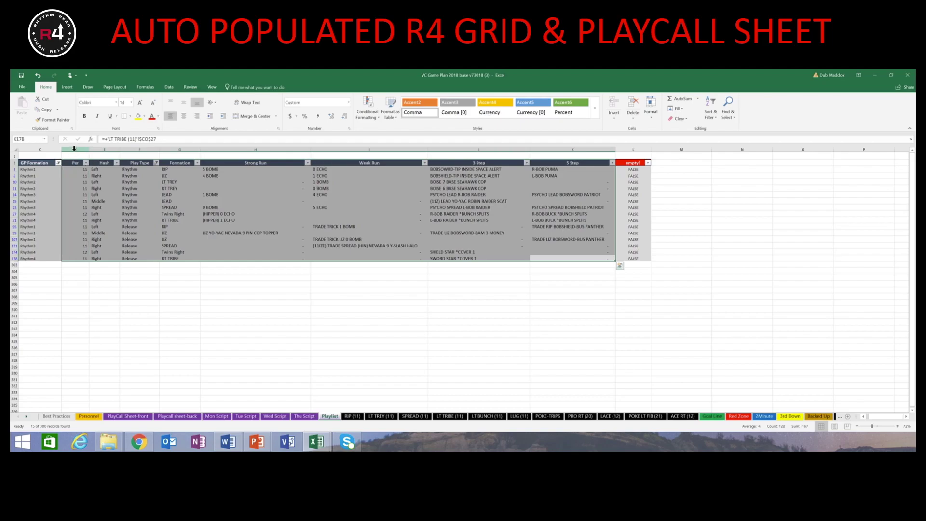
right_click(75, 150)
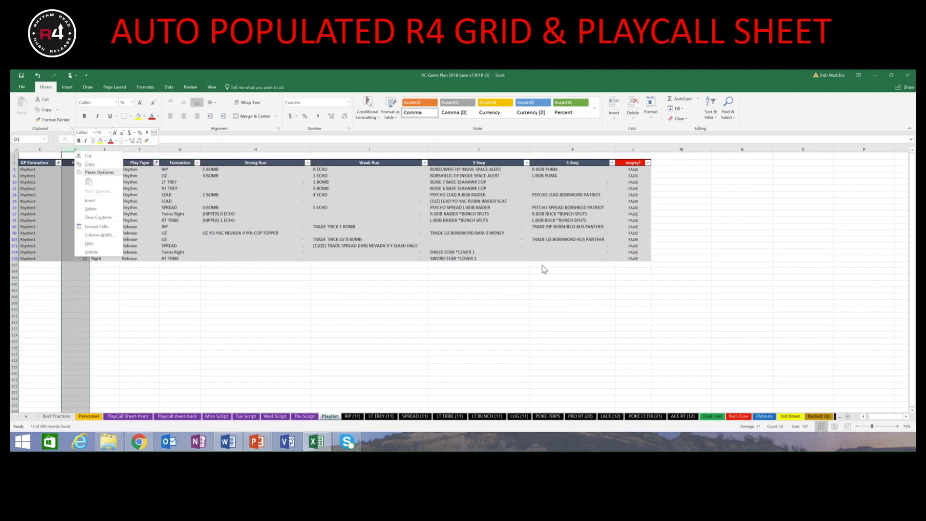
left_click(602, 261)
left_click_drag(608, 256, 77, 169)
left_click(588, 276)
right_click(76, 169)
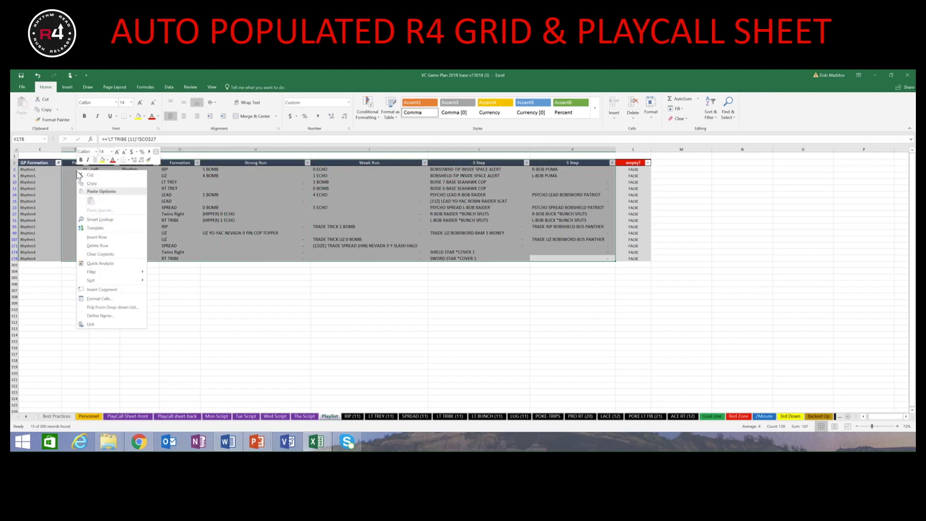
left_click(91, 181)
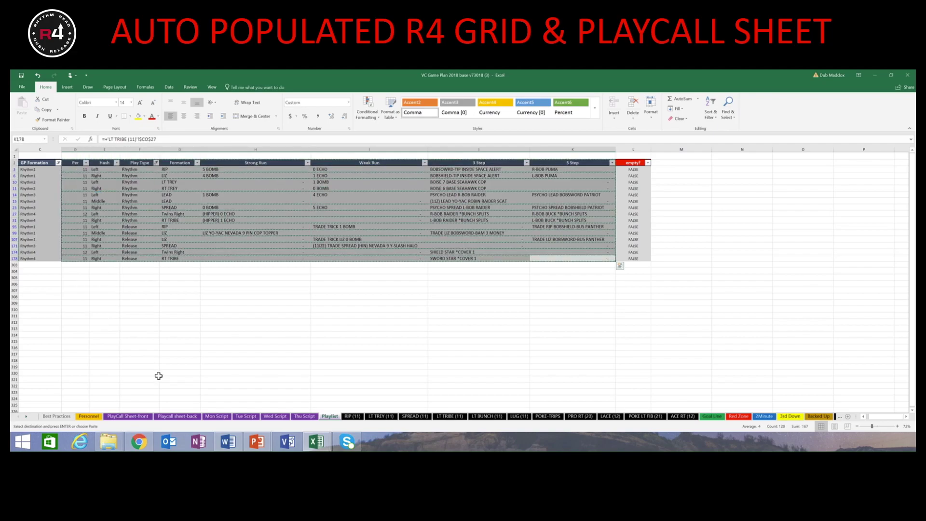
Paste the copied plays on the Mon Script sheet beside the practice script, starting at cell U1.
left_click(216, 416)
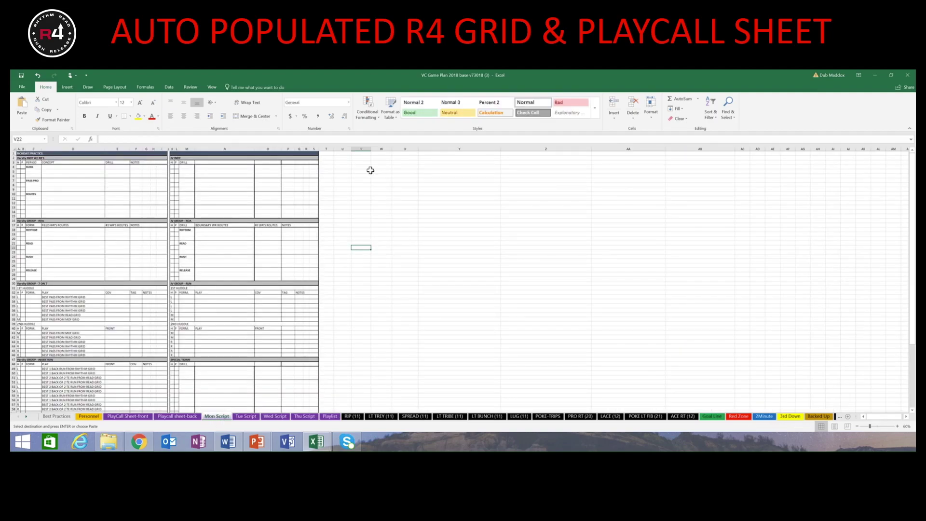
left_click(345, 153)
right_click(346, 154)
left_click(359, 184)
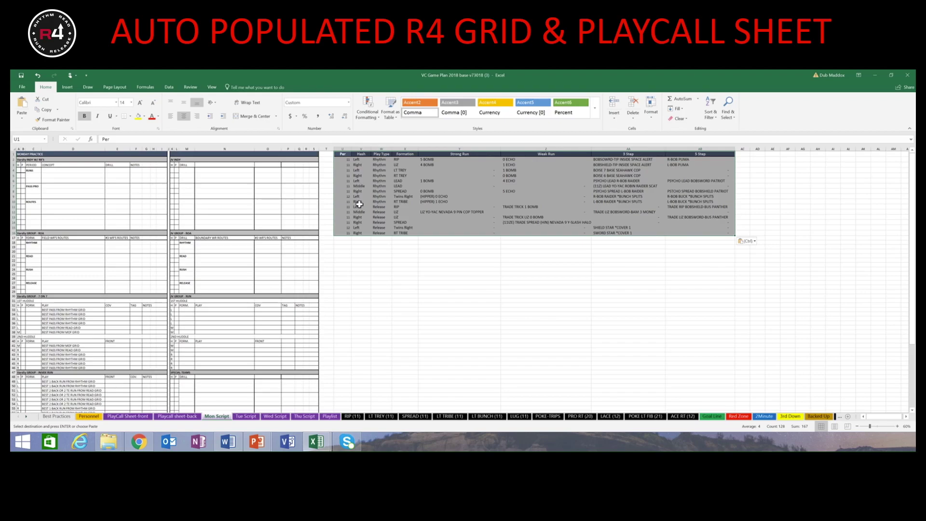
Hide the Strong Run and Weak Run columns of the pasted play table on the Mon Script sheet.
key("alt+Tab")
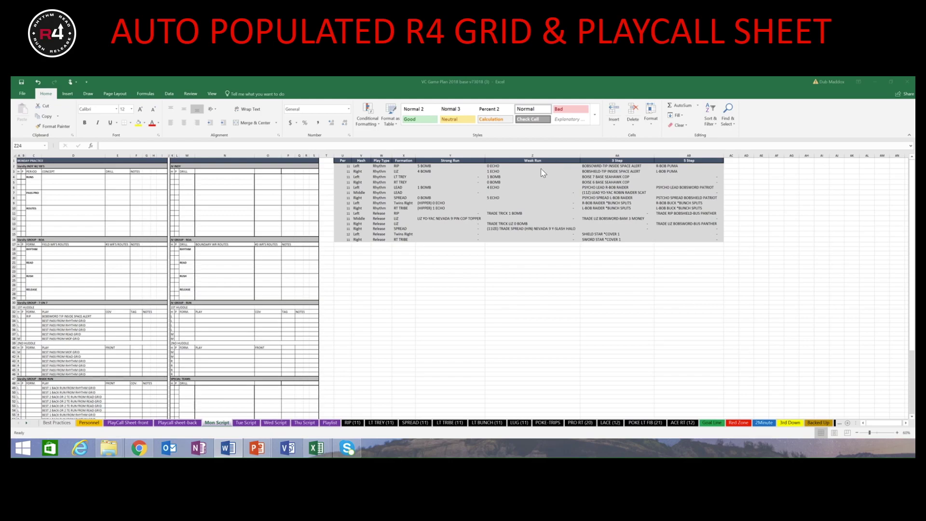
left_click(525, 153)
left_click_drag(497, 157, 472, 153)
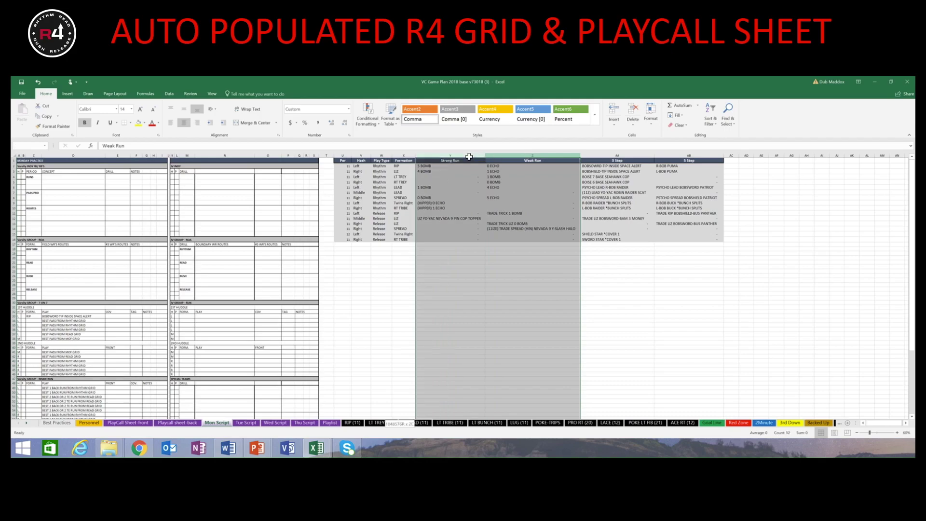
right_click(470, 155)
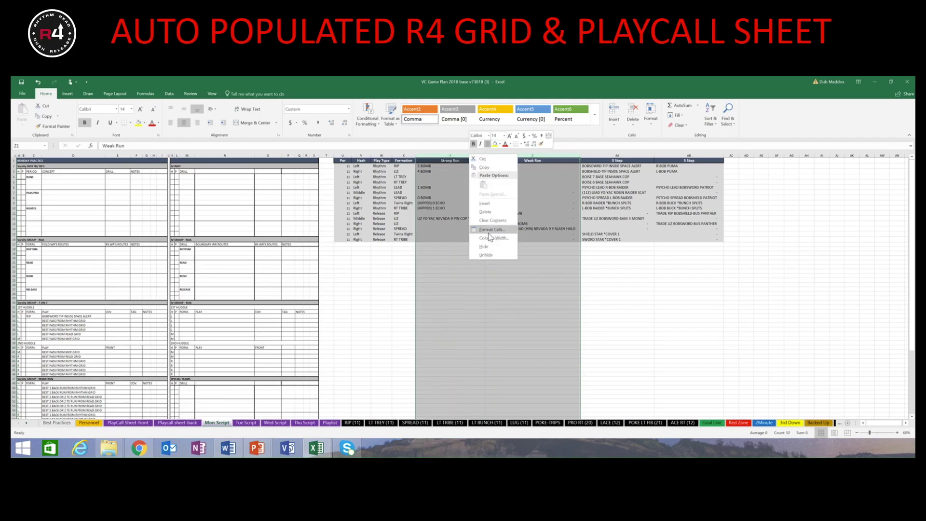
left_click(484, 246)
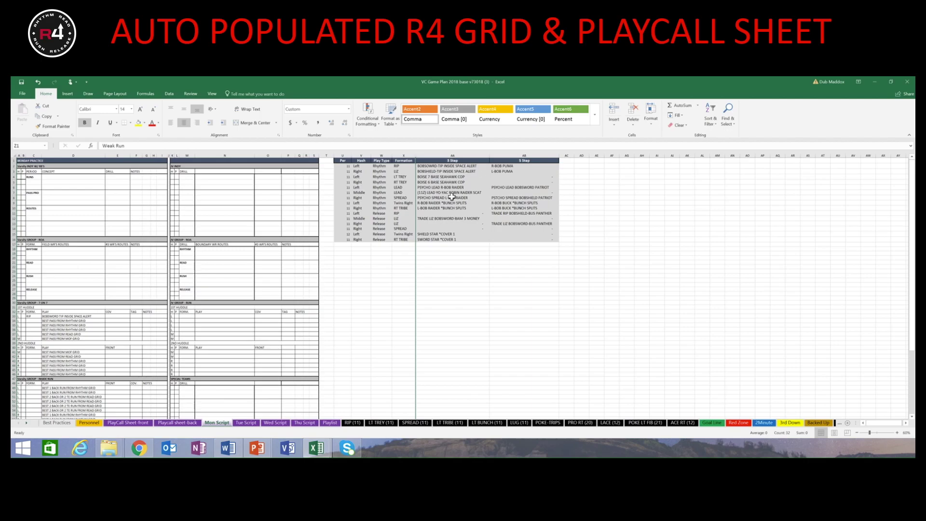
Examine the play rows in the 7 on 7 and inside run sections of the Monday practice script.
left_click(44, 317)
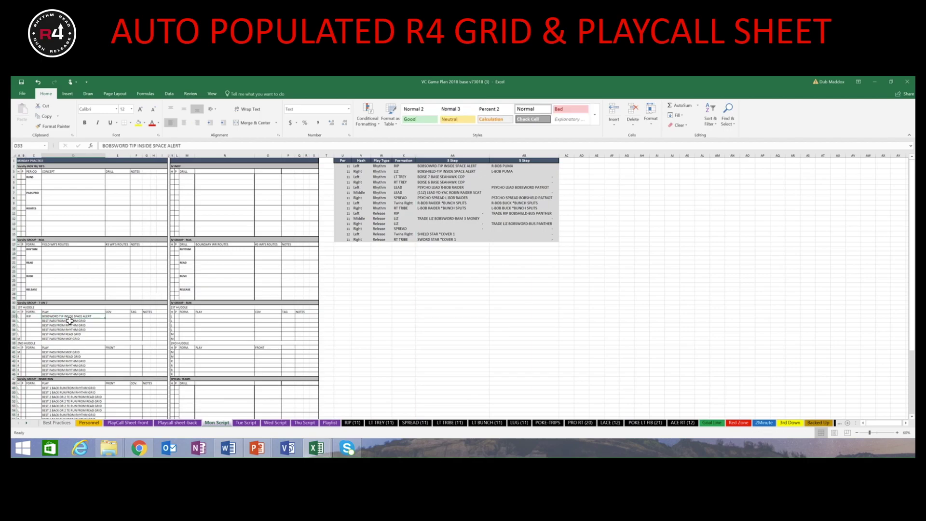
left_click(43, 317)
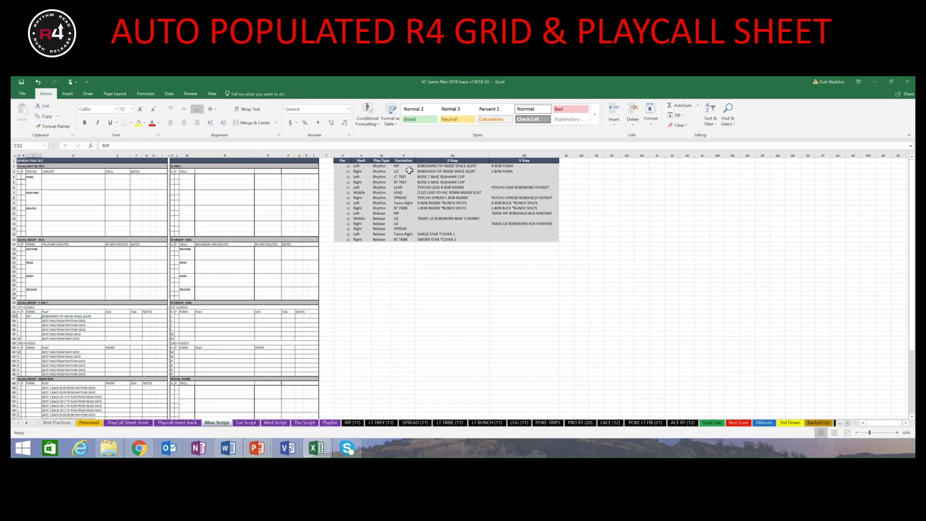
left_click(65, 316)
left_click(67, 321)
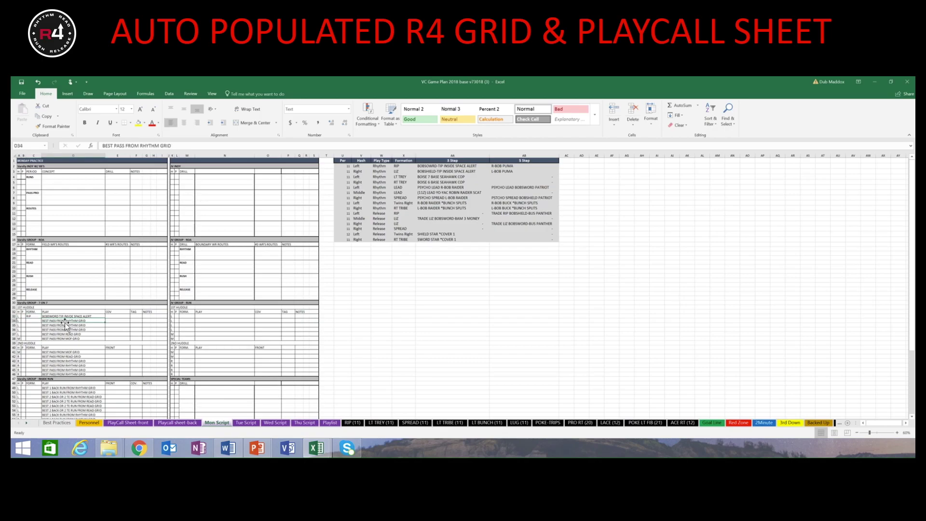
scroll(80, 353, "down", 5)
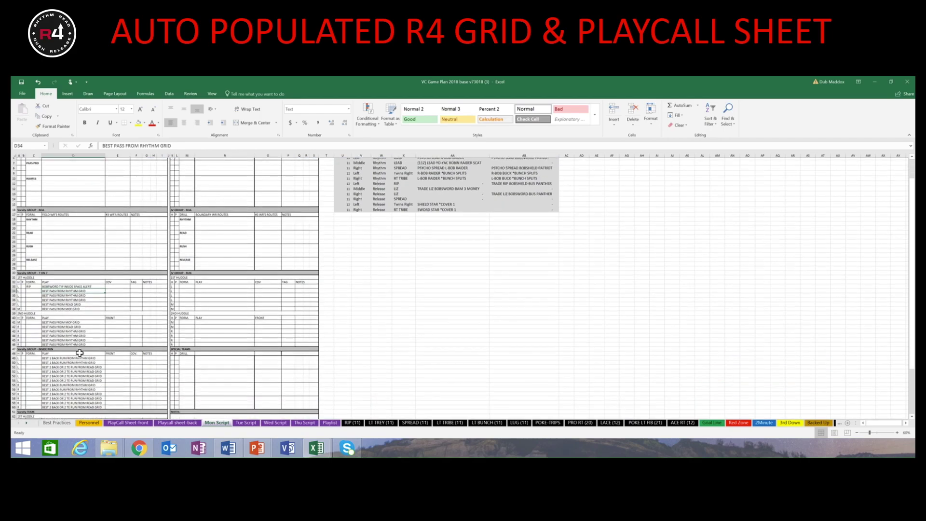
Examine the team section of the Monday practice script, including its first and second huddle play rows.
scroll(80, 353, "down", 3)
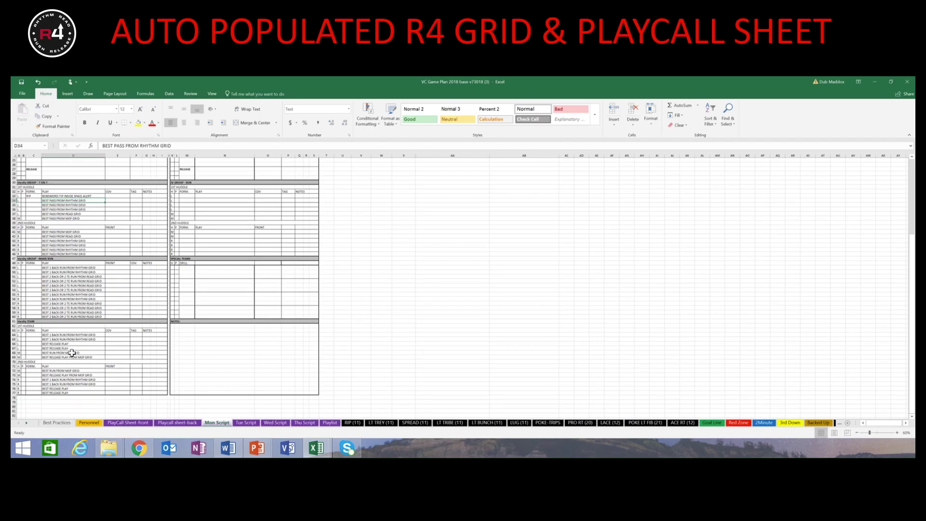
scroll(71, 351, "up", 3)
scroll(72, 351, "up", 8)
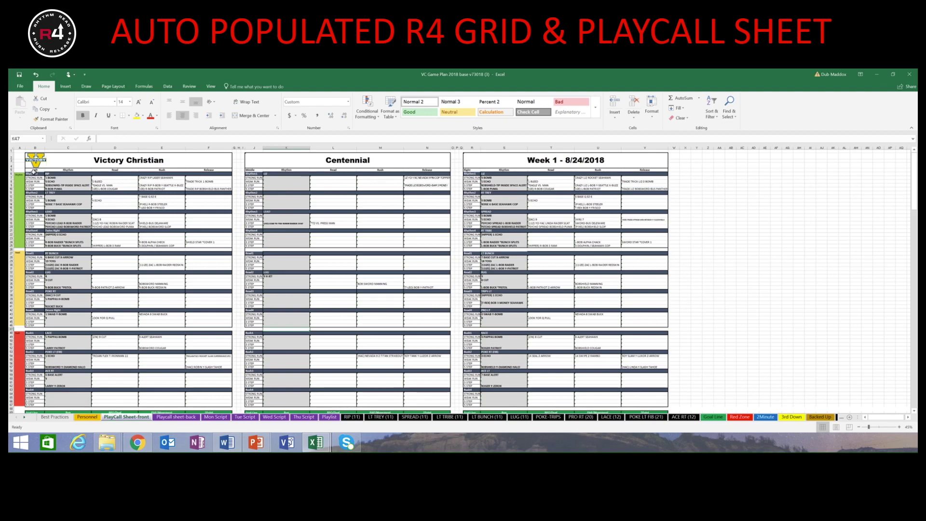
Inspect the PS Form ID on the RIP (11) sheet and compare it with the front playcall sheet.
left_click(351, 416)
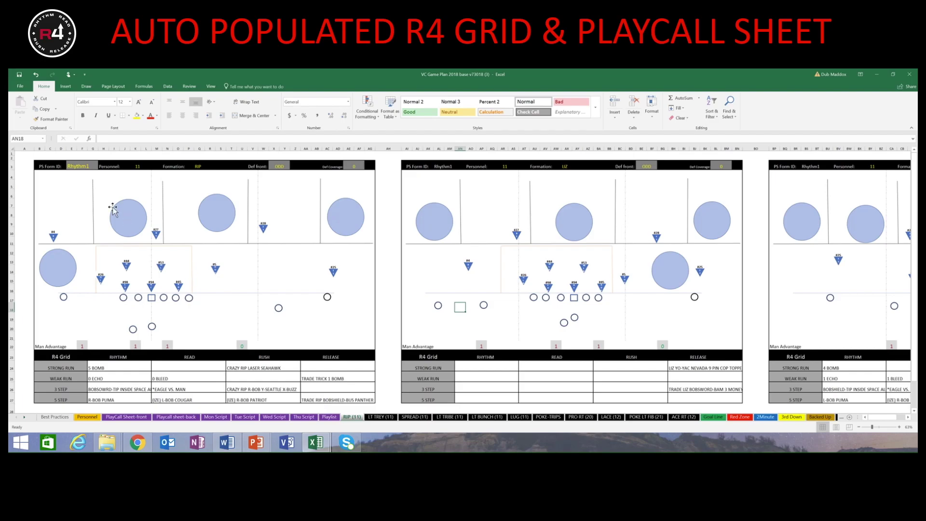
left_click(79, 167)
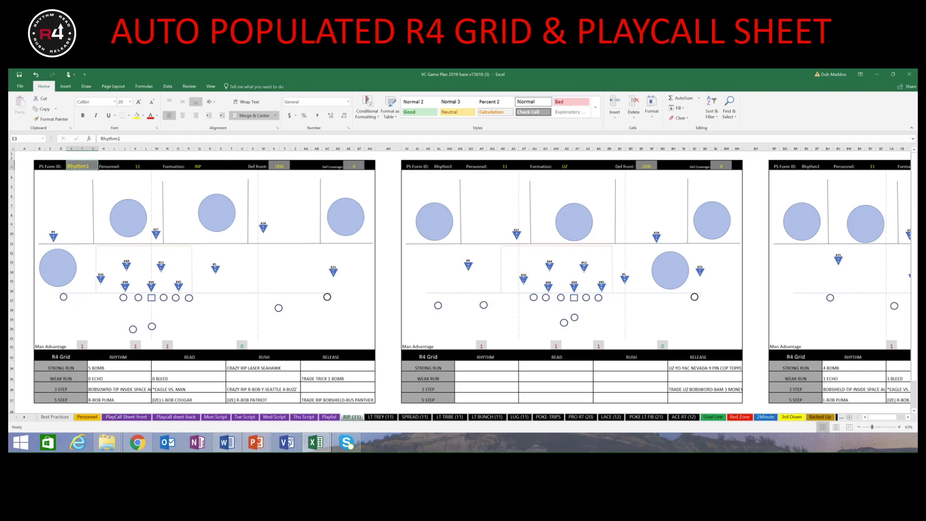
left_click(127, 417)
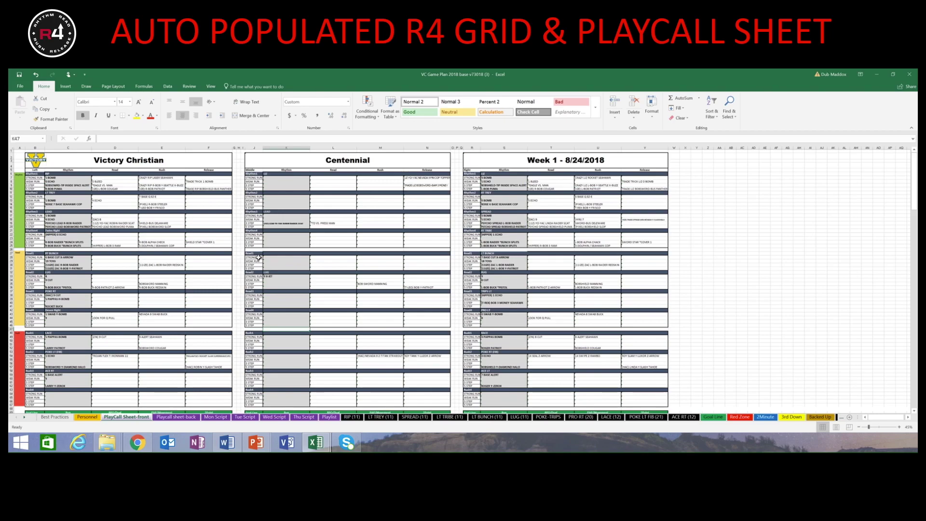
Set the PS Form ID of the first grid on the LT BUNCH (11) sheet to Rhythm1.
left_click(483, 418)
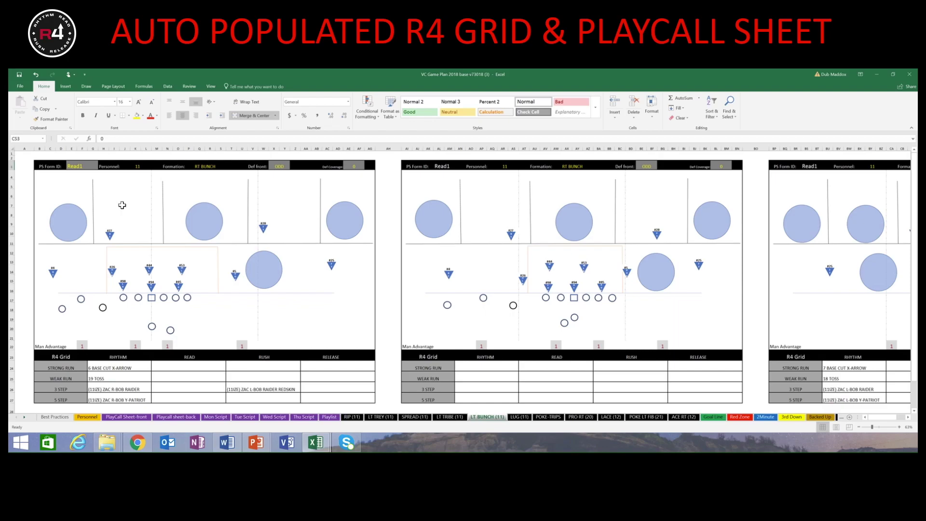
double_click(83, 165)
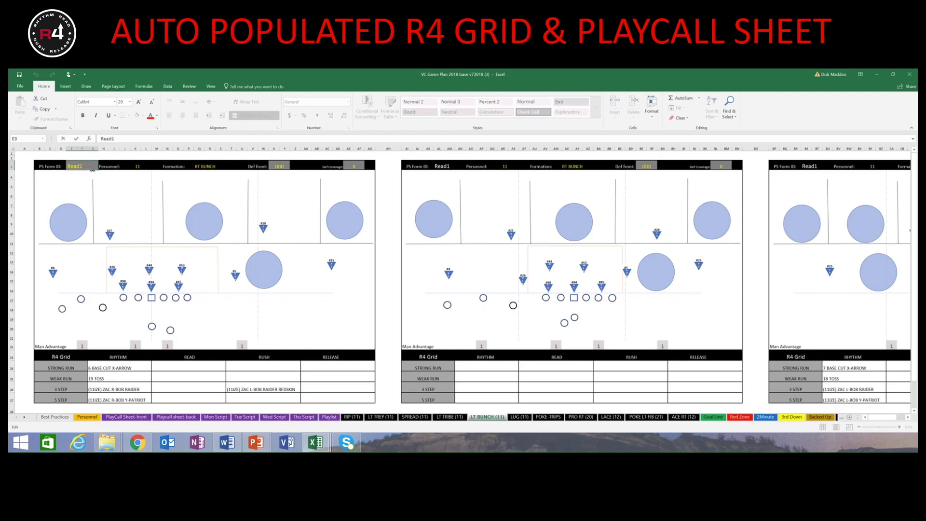
key("BackSpace")
key("BackSpace")
key("BackSpace")
key("BackSpace")
key("BackSpace")
key("BackSpace")
key("BackSpace")
type("Rhythm")
Set the PS Form ID of the first grid on the RIP (11) sheet to Read1.
left_click(353, 417)
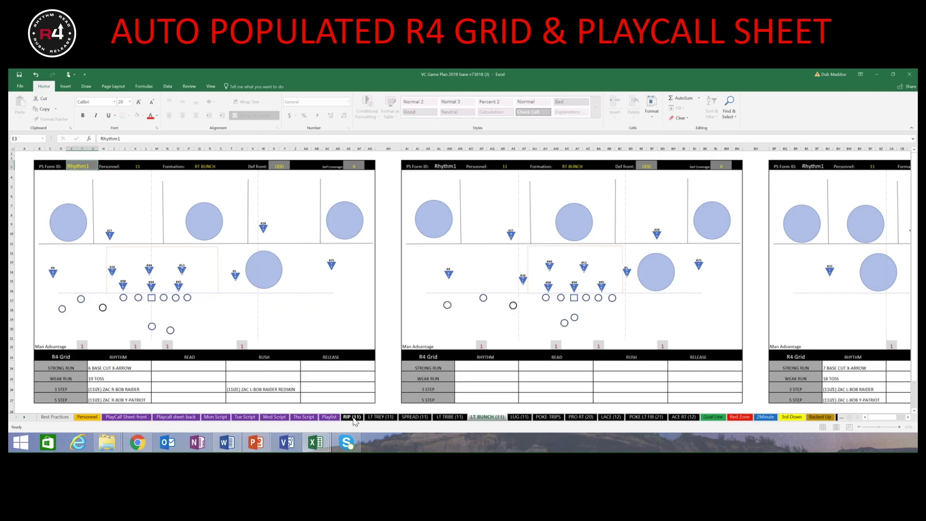
double_click(88, 167)
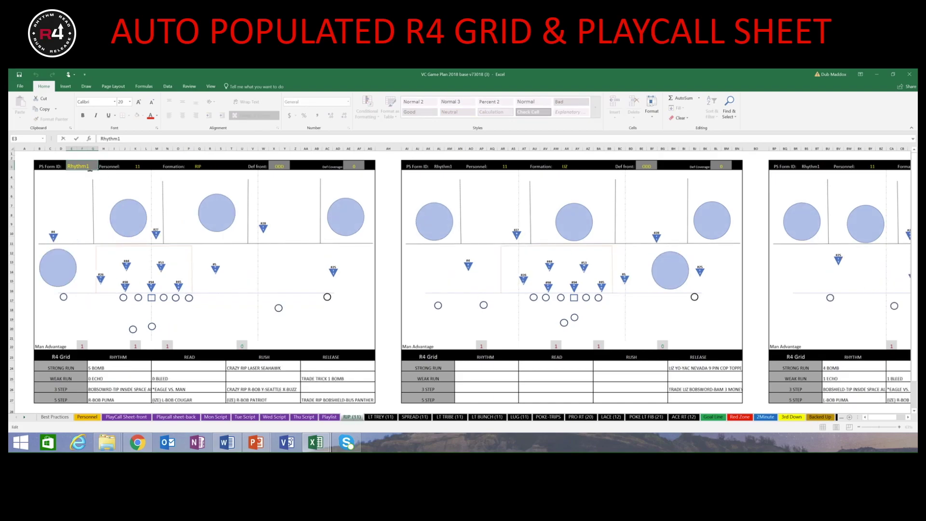
key("BackSpace")
key("BackSpace")
key("BackSpace")
key("BackSpace")
key("Return")
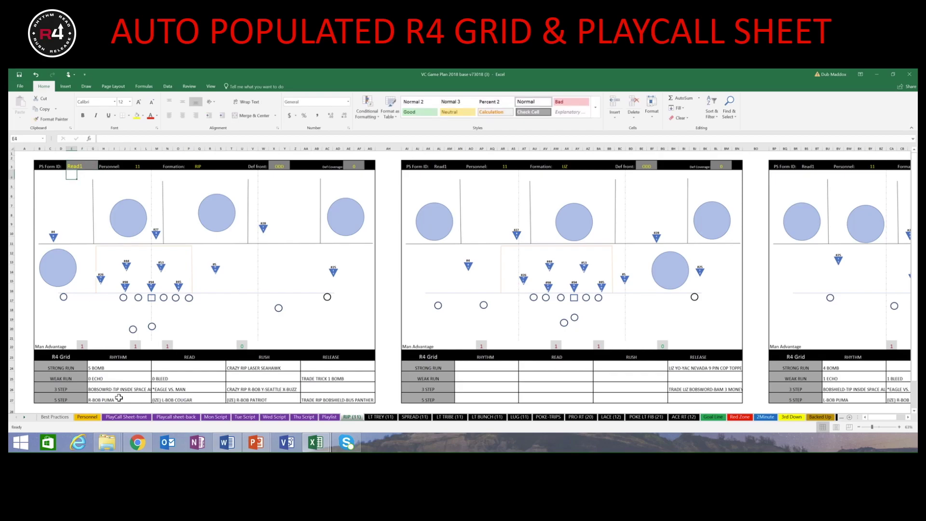
Review the RIP and RT BUNCH play blocks on the front playcall sheet and return to the LT BUNCH (11) sheet.
left_click(124, 416)
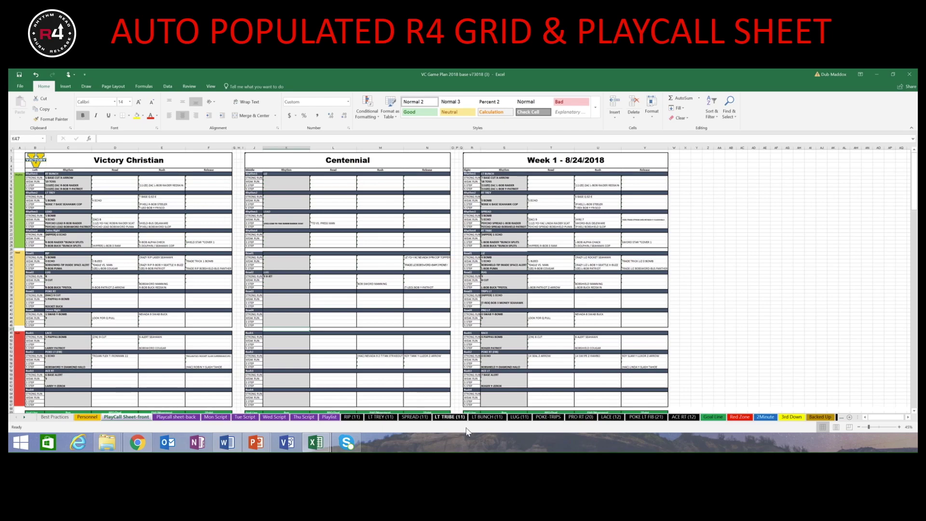
left_click(478, 419)
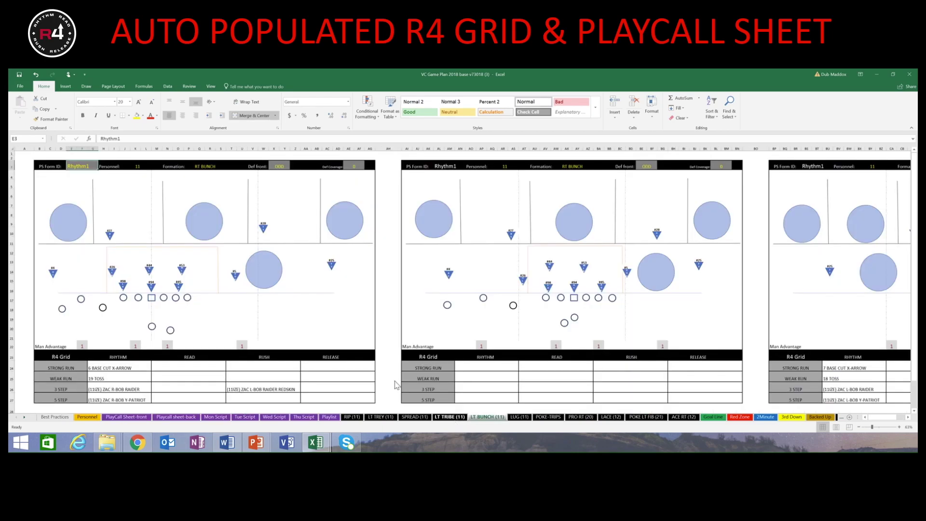